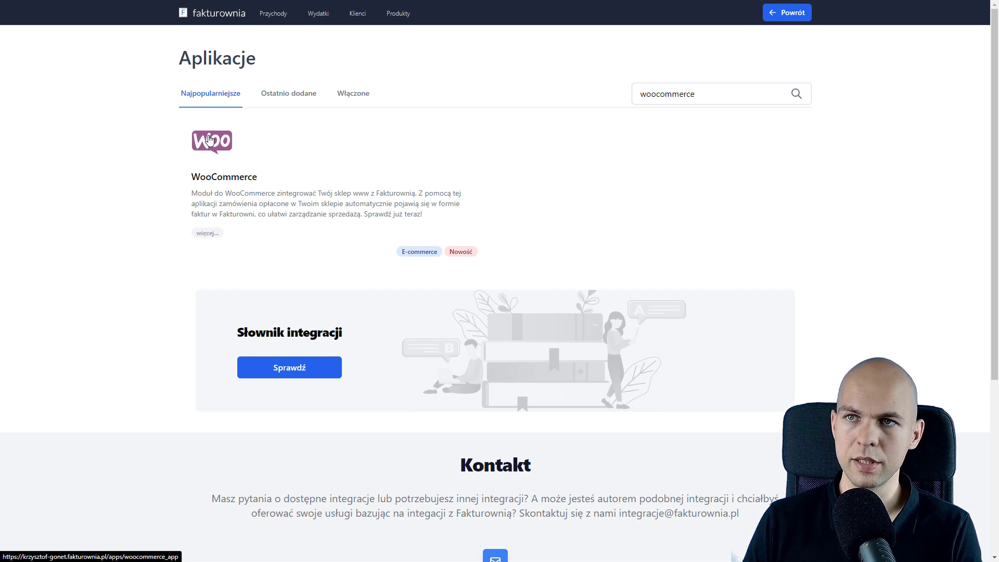
Open Fakturownia's WooCommerce app card and begin its activation with Aktywuj
{"action": "left_click", "coordinate": [239, 210]}
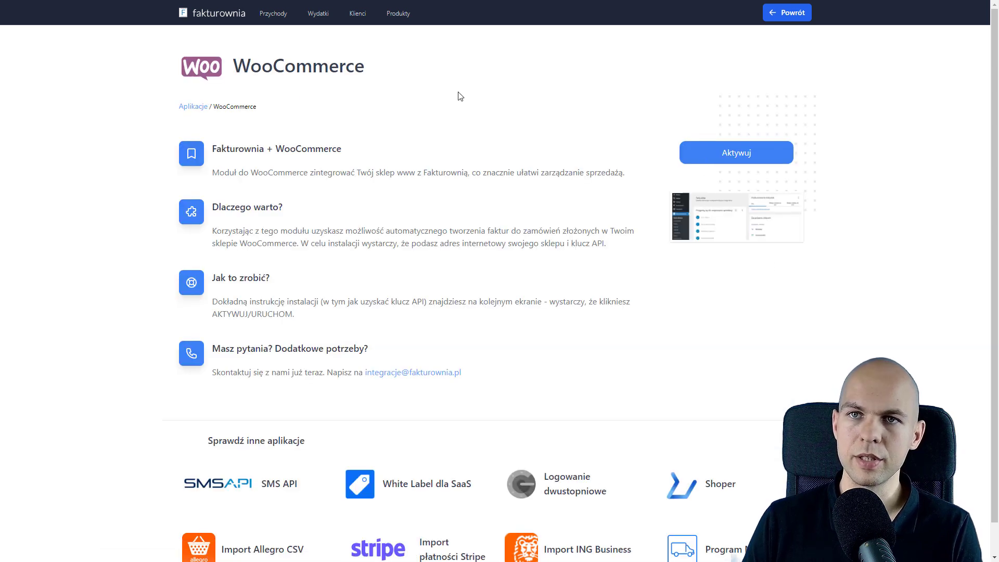
{"action": "left_click", "coordinate": [724, 156]}
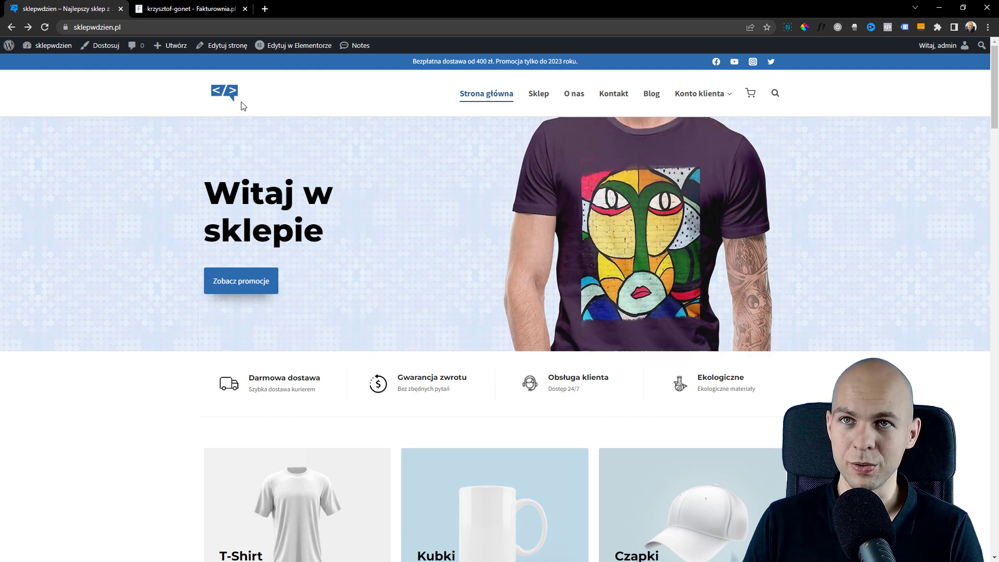
Navigate to WooCommerce > Ustawienia > Zaawansowane > REST API and start creating a new API key
{"action": "left_click", "coordinate": [10, 49]}
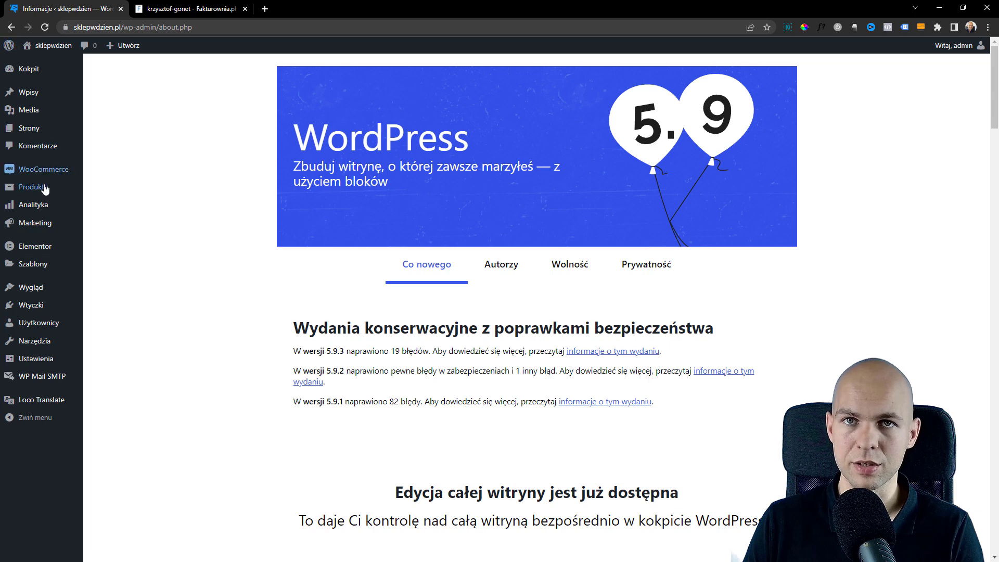
{"action": "mouse_move", "coordinate": [52, 169]}
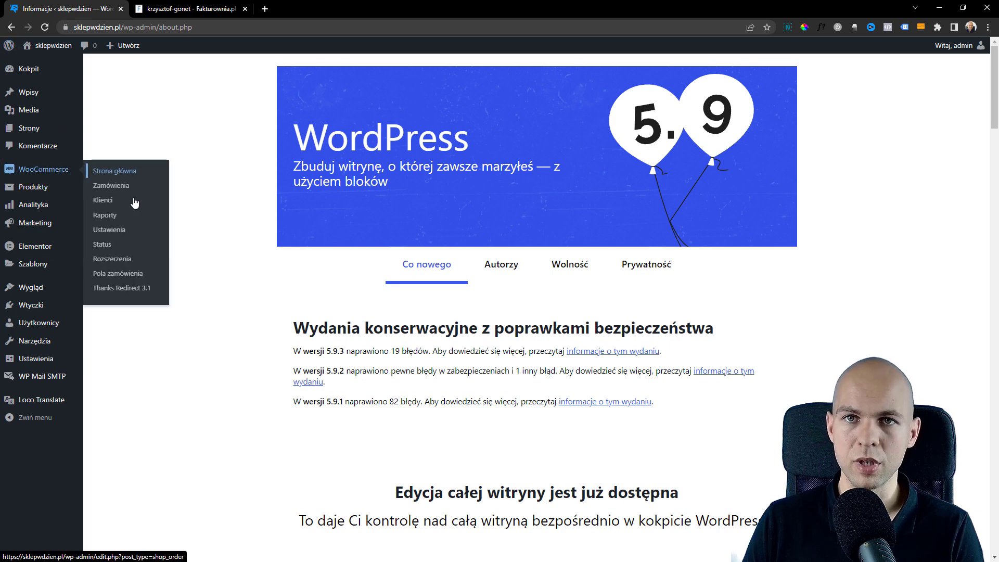
{"action": "left_click", "coordinate": [139, 231]}
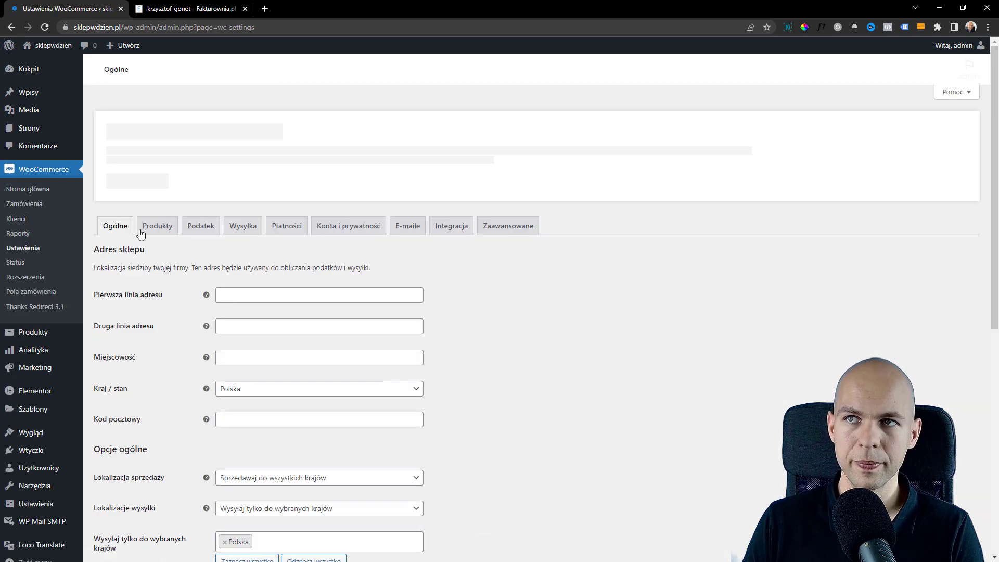
{"action": "left_click", "coordinate": [495, 226]}
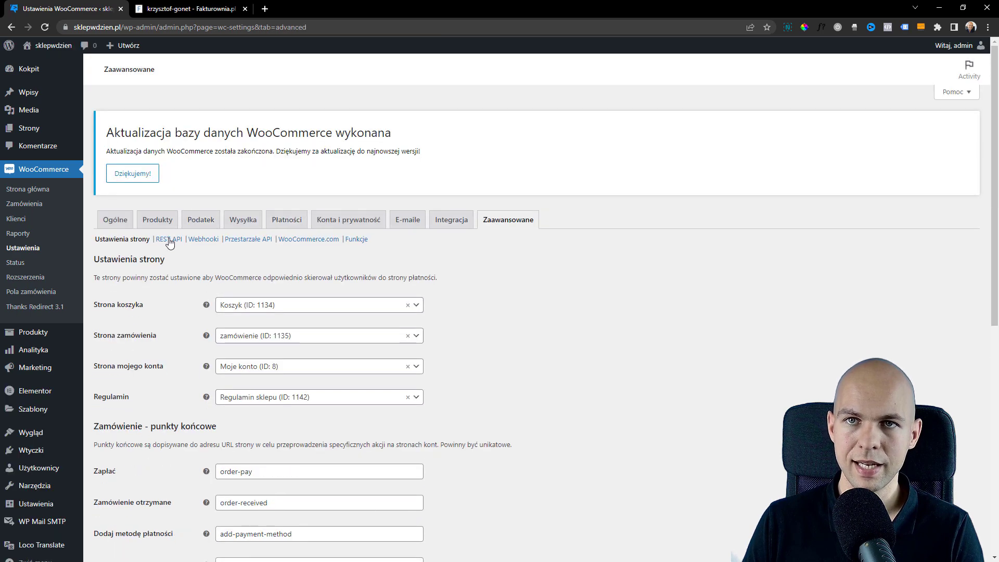
{"action": "left_click", "coordinate": [169, 239]}
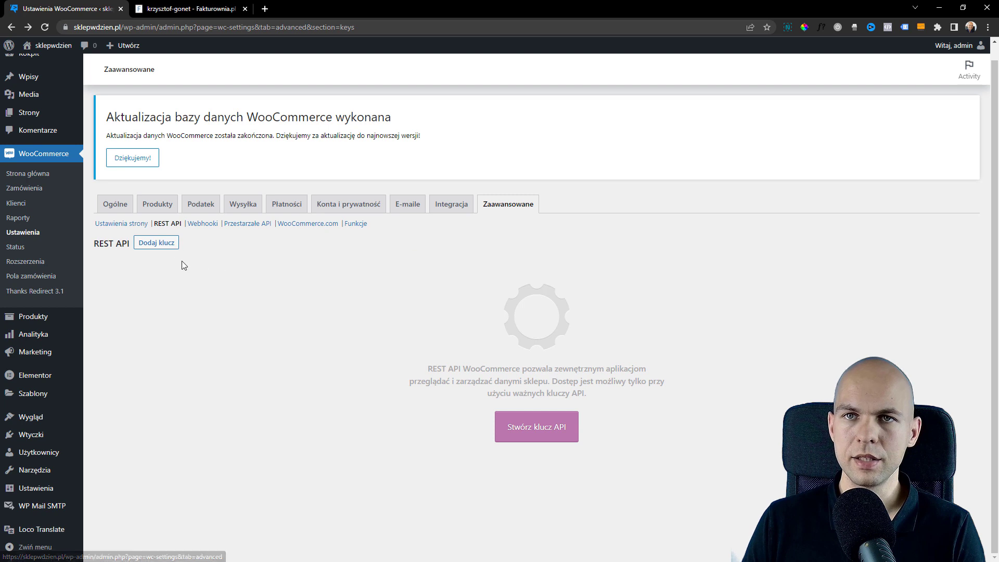
{"action": "left_click", "coordinate": [550, 434]}
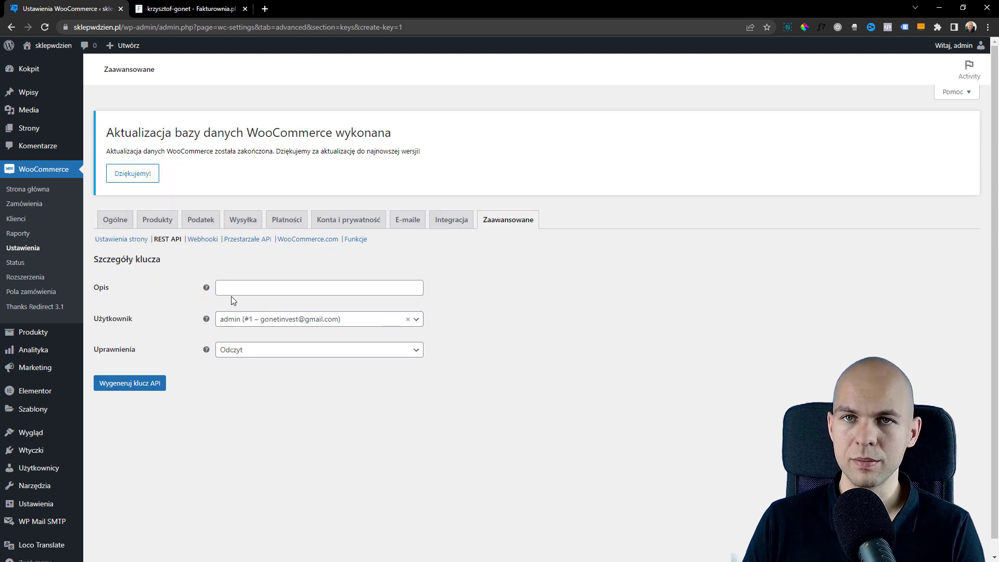
Generate a REST API key described 'Fakturownia' with Zapis/odczyt permission
{"action": "left_click", "coordinate": [278, 291]}
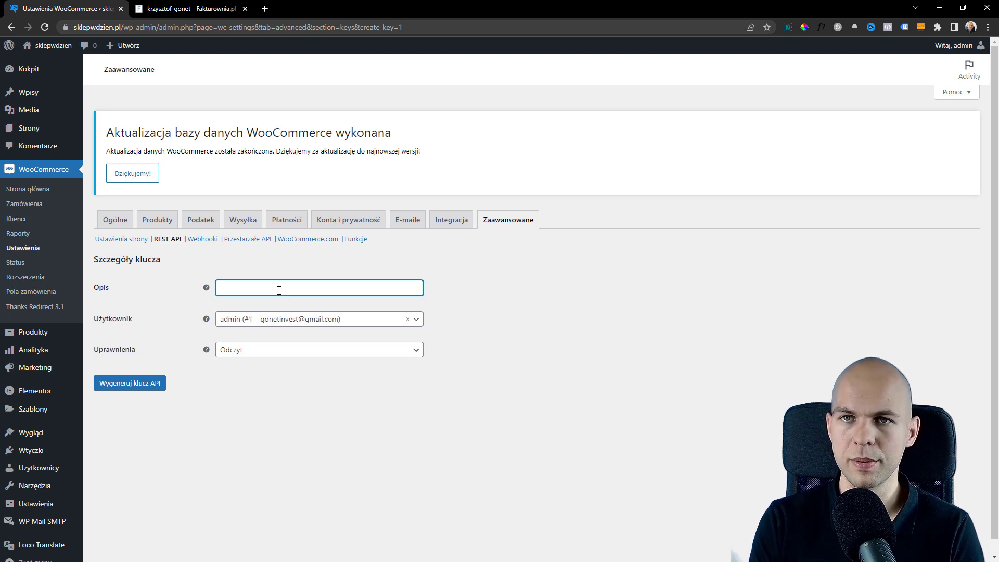
{"action": "type", "text": "Fa"}
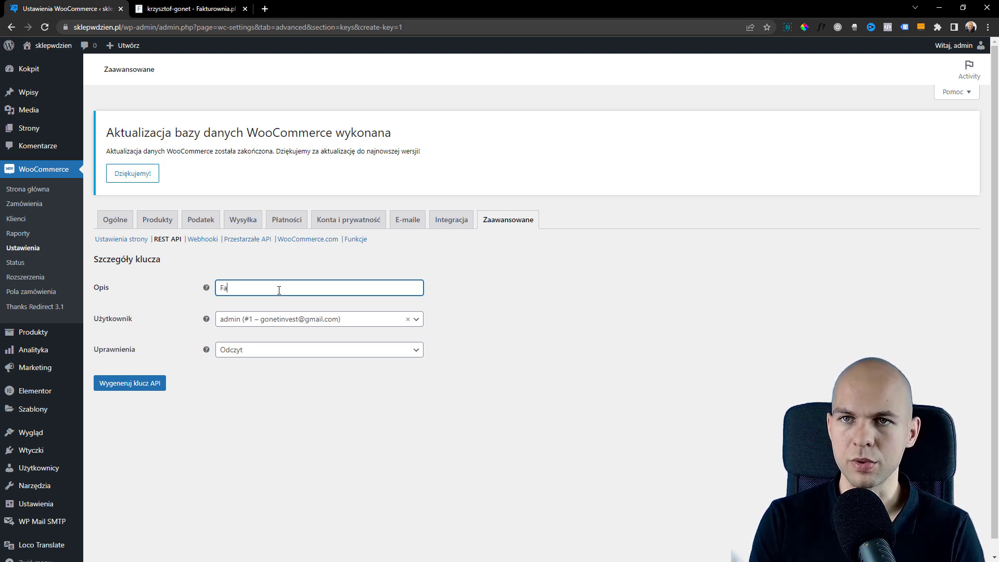
{"action": "type", "text": "kturownia"}
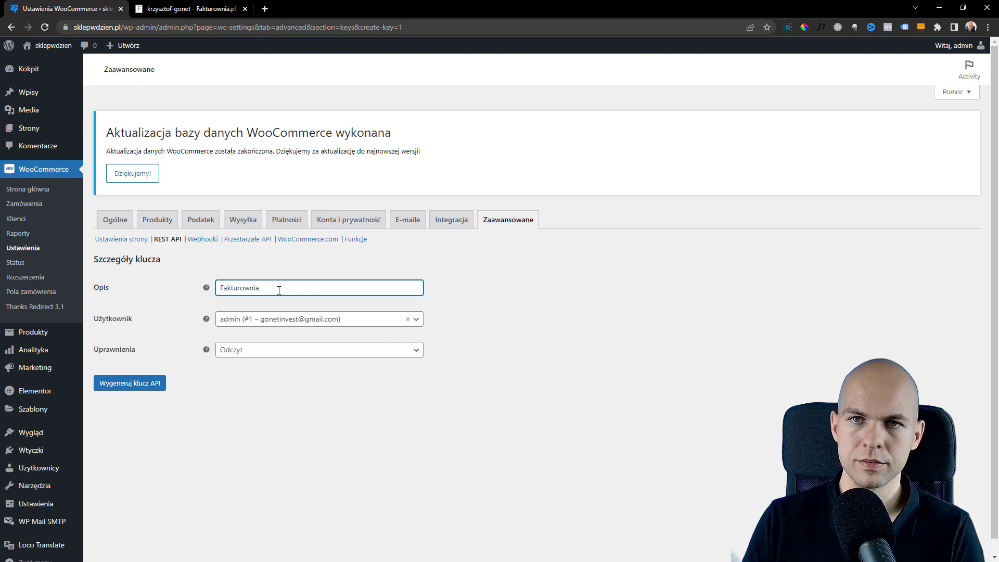
{"action": "left_click", "coordinate": [283, 349]}
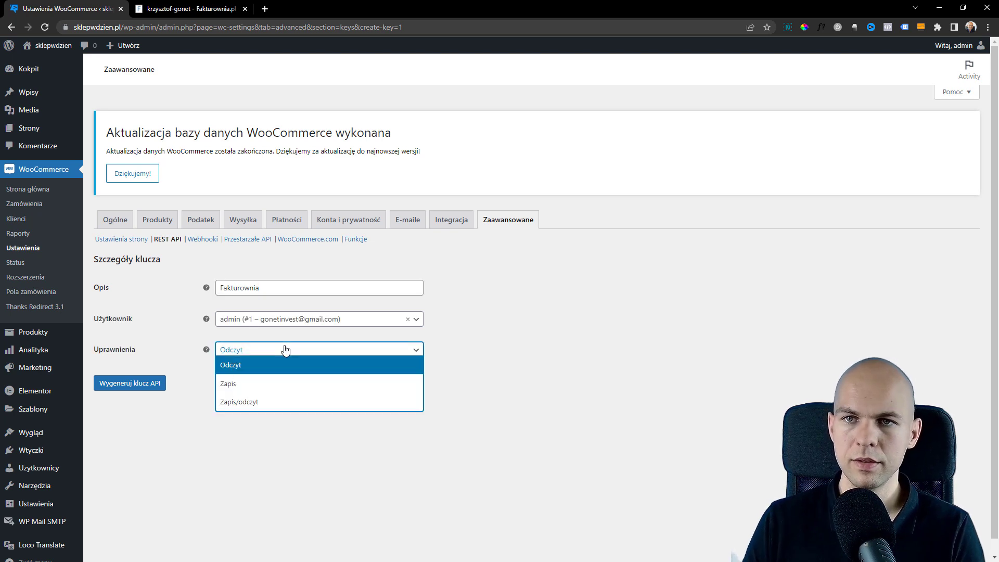
{"action": "left_click", "coordinate": [239, 403]}
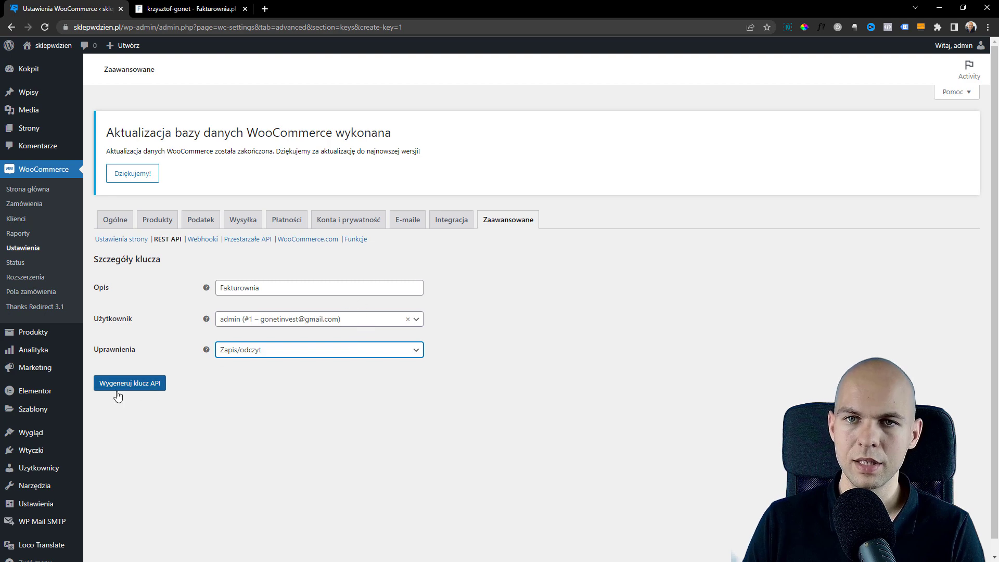
{"action": "left_click", "coordinate": [151, 389]}
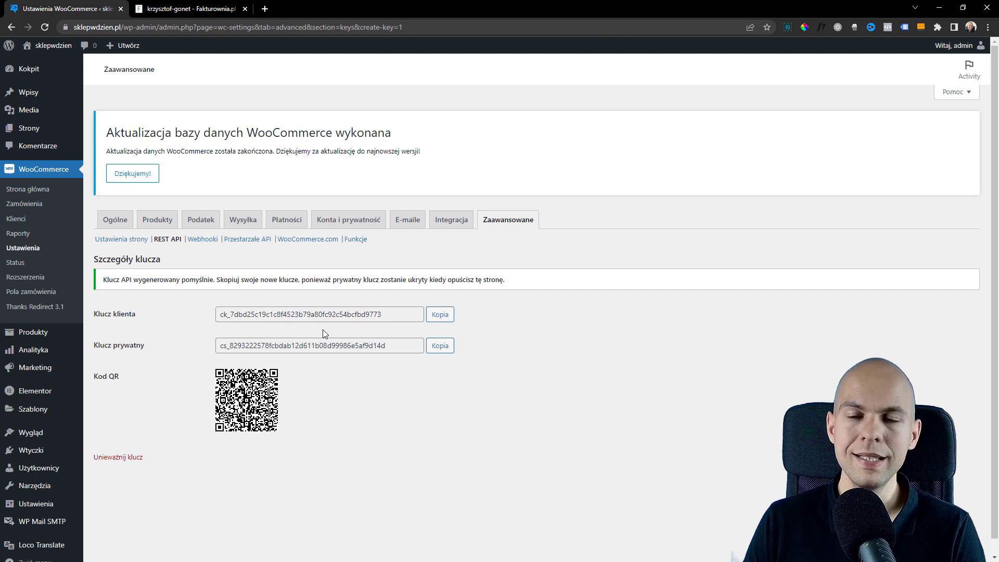
Copy the generated consumer key and secret into Fakturownia's WooCommerce install form
{"action": "left_click", "coordinate": [442, 320]}
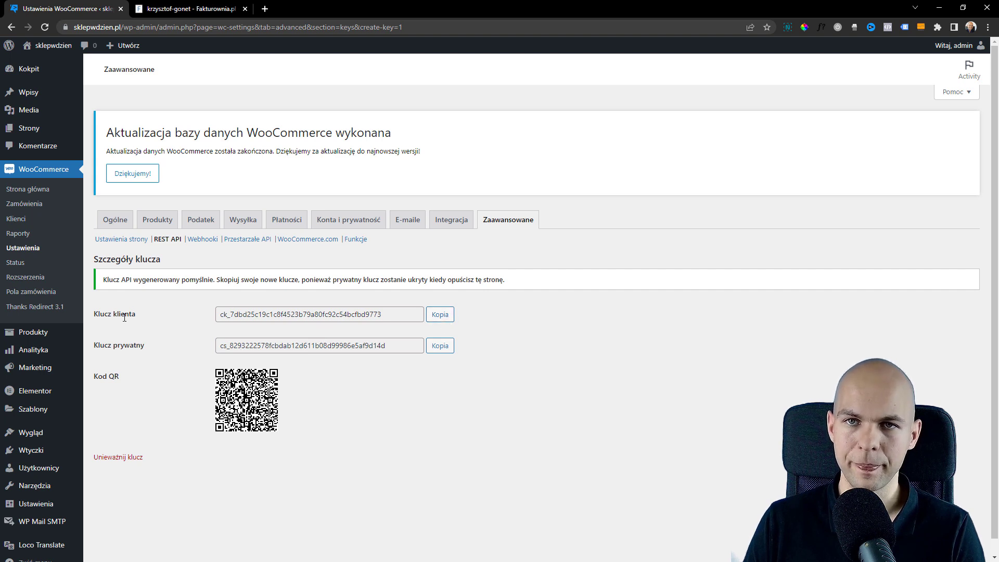
{"action": "left_click", "coordinate": [452, 315]}
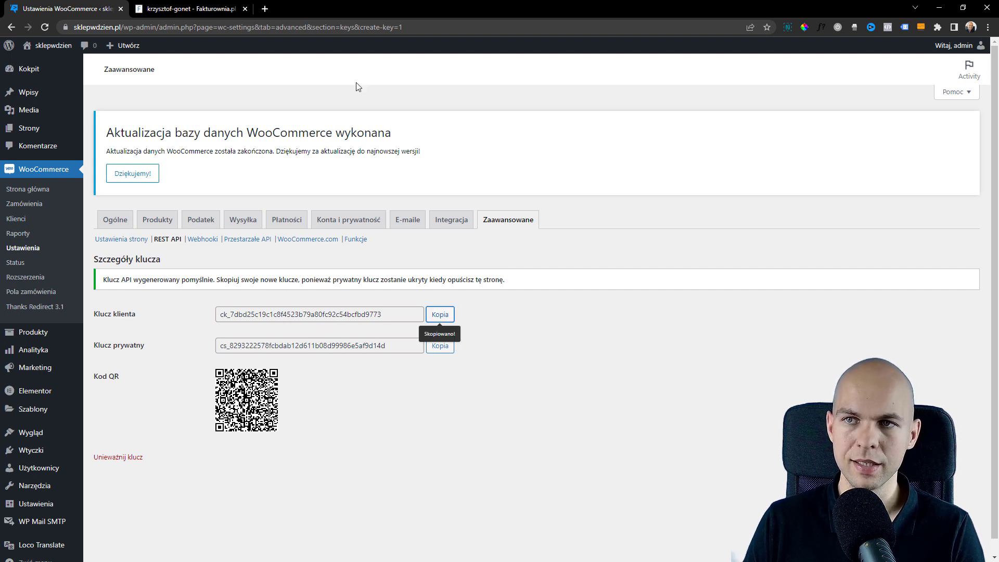
{"action": "left_click", "coordinate": [211, 10]}
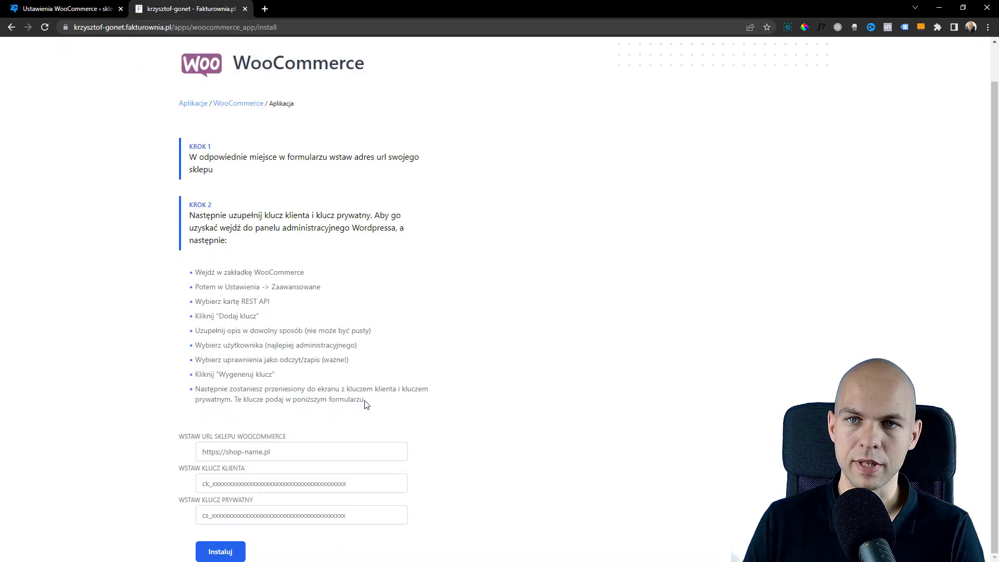
{"action": "left_click", "coordinate": [213, 489]}
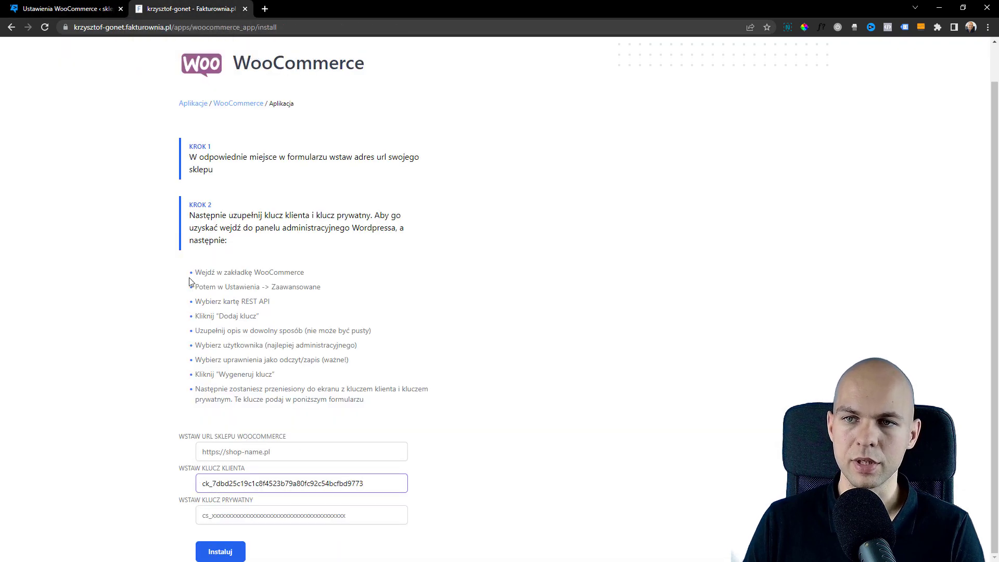
{"action": "left_click", "coordinate": [72, 9]}
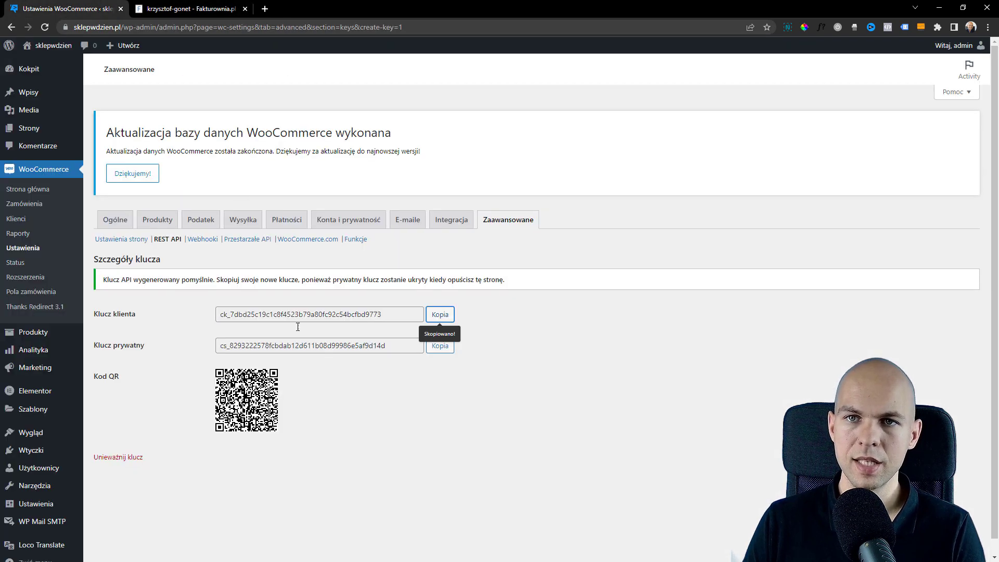
{"action": "left_click", "coordinate": [441, 346]}
{"action": "left_click", "coordinate": [156, 8]}
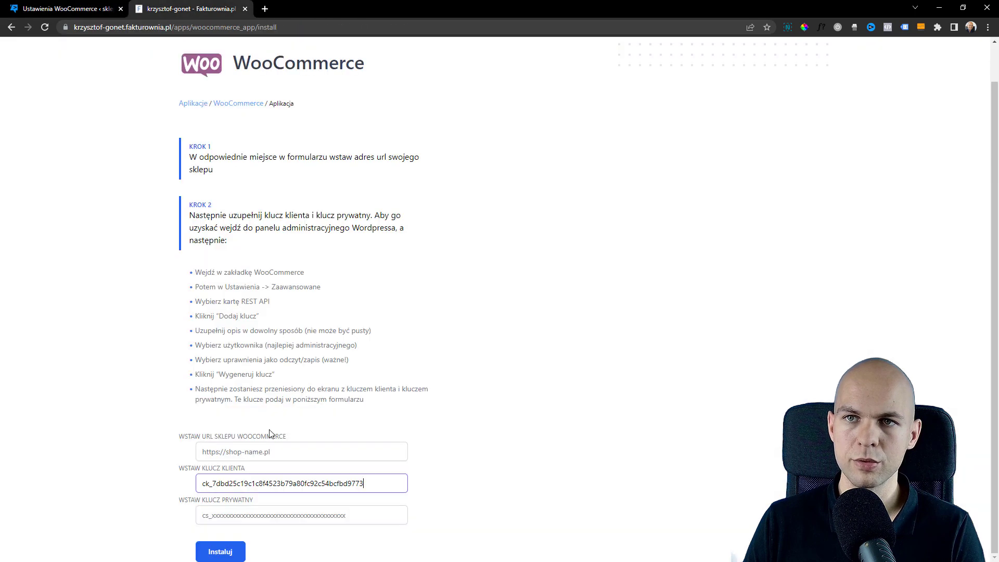
{"action": "left_click", "coordinate": [268, 515]}
{"action": "key", "text": "ctrl+v"}
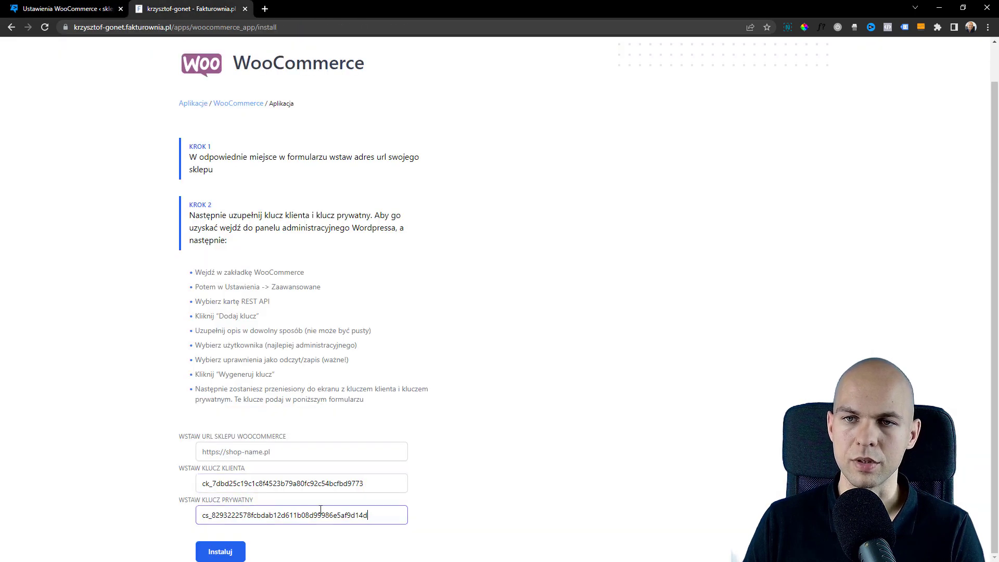
Paste the shop's base URL into the form and install the integration
{"action": "left_click", "coordinate": [86, 4]}
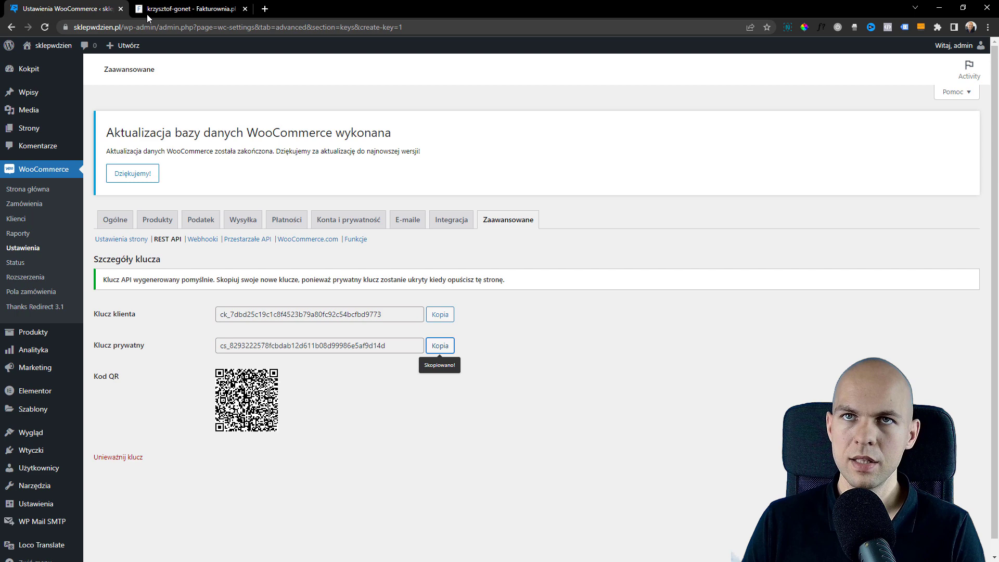
{"action": "left_click", "coordinate": [121, 27]}
{"action": "left_click_drag", "start_coordinate": [74, 27], "coordinate": [163, 27]}
{"action": "key", "text": "ctrl+c"}
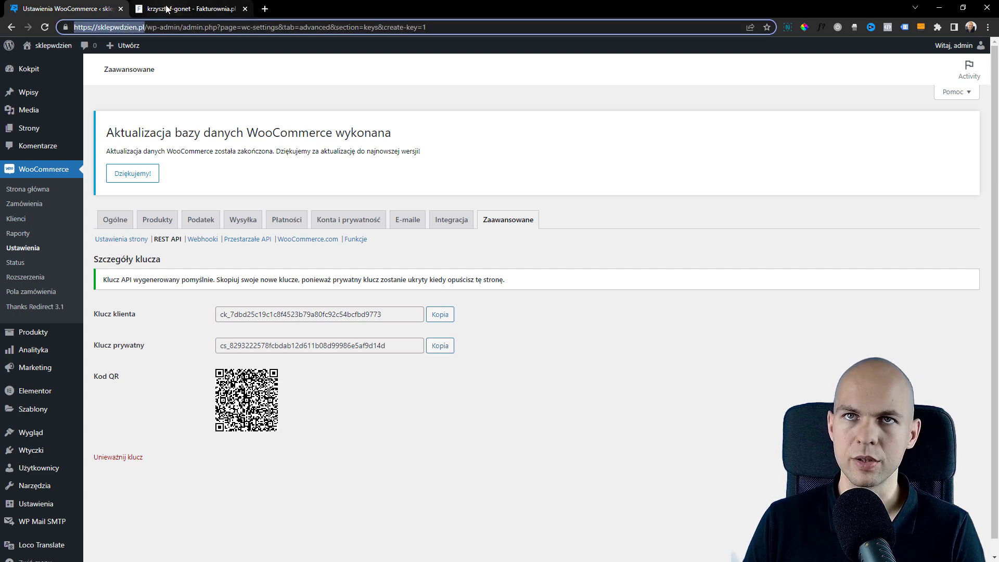
{"action": "left_click", "coordinate": [187, 9]}
{"action": "left_click", "coordinate": [250, 451]}
{"action": "key", "text": "ctrl+v"}
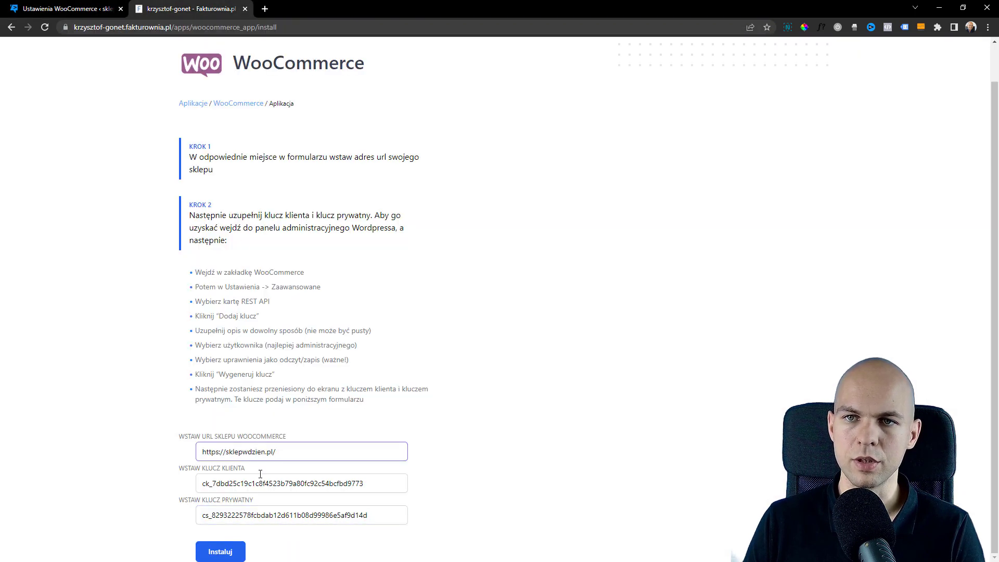
{"action": "left_click", "coordinate": [222, 553]}
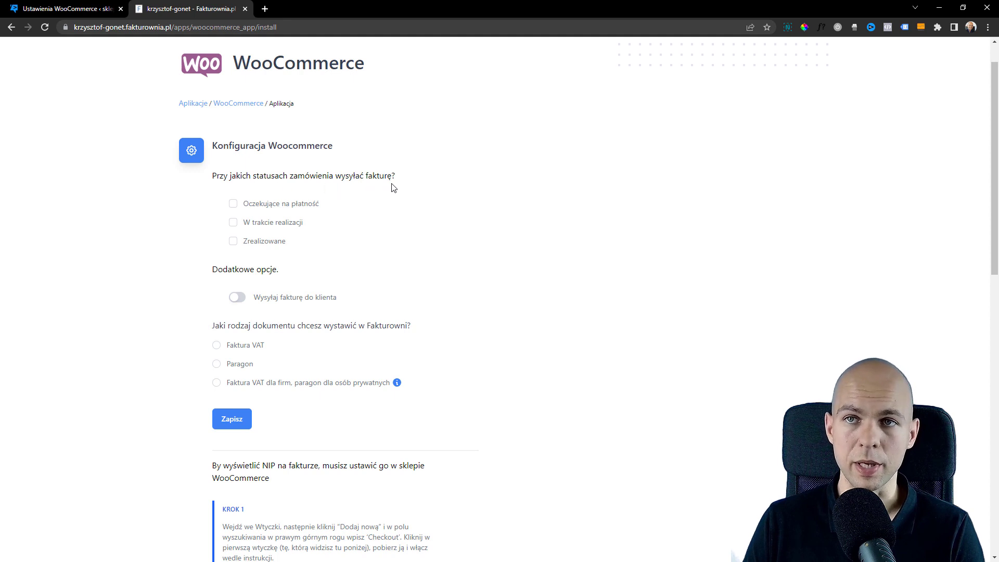
Invoice Zrealizowane orders as Faktura VAT, e-mail them to the customer, and save
{"action": "left_click", "coordinate": [236, 241]}
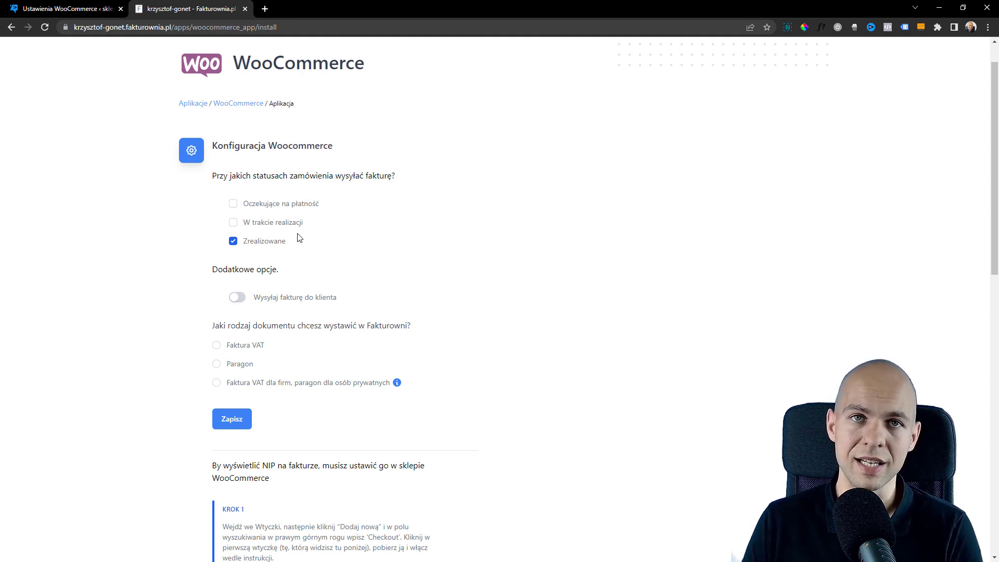
{"action": "scroll", "coordinate": [299, 237], "scroll_direction": "down", "scroll_amount": 1}
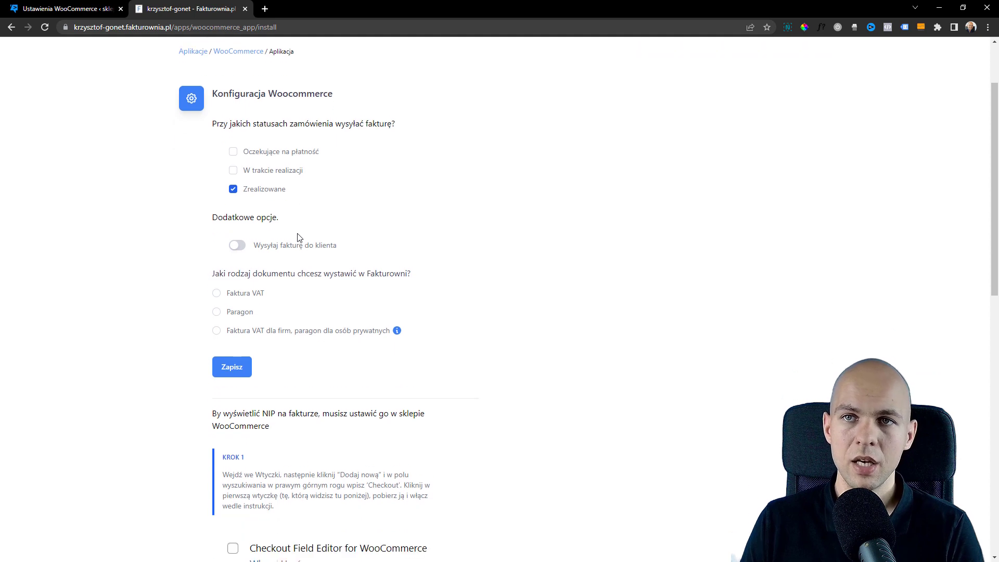
{"action": "left_click", "coordinate": [240, 248]}
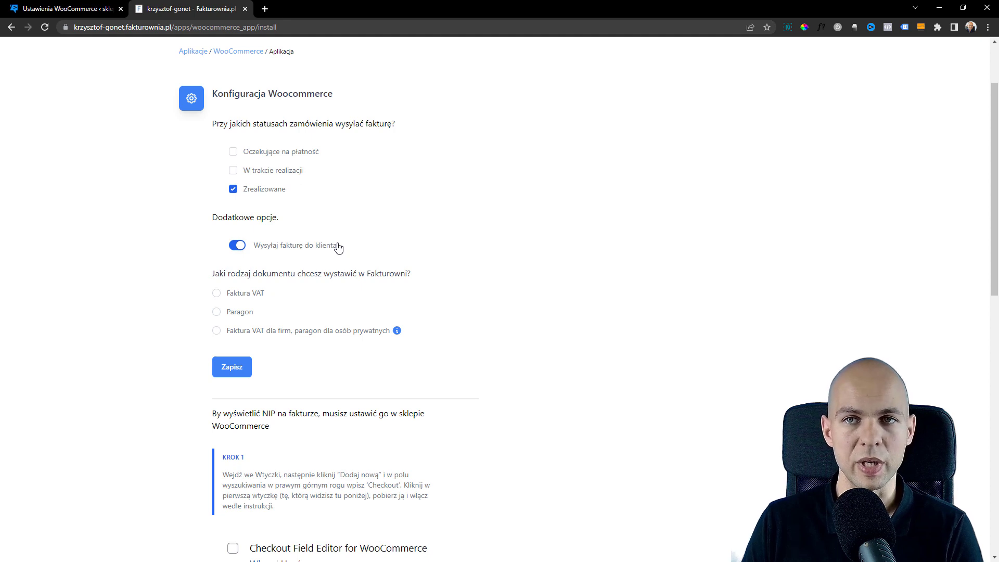
{"action": "scroll", "coordinate": [312, 234], "scroll_direction": "down", "scroll_amount": 1}
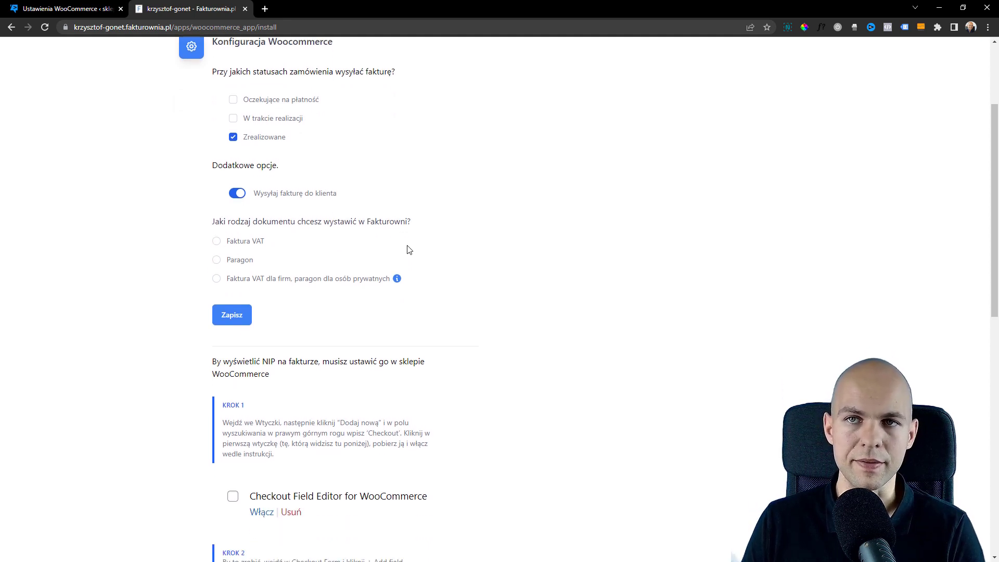
{"action": "left_click", "coordinate": [239, 247]}
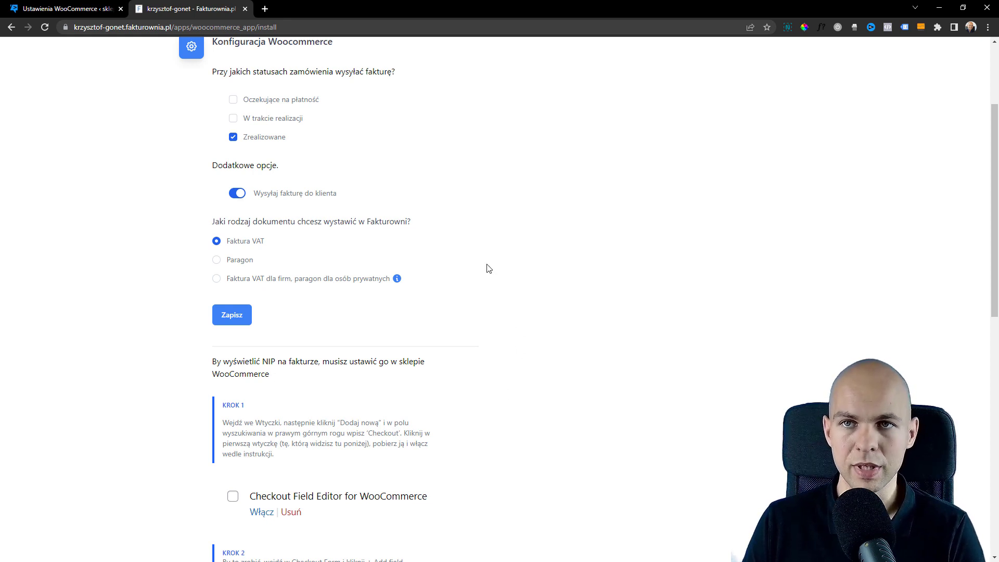
{"action": "scroll", "coordinate": [239, 279], "scroll_direction": "down", "scroll_amount": 1}
{"action": "left_click", "coordinate": [232, 264]}
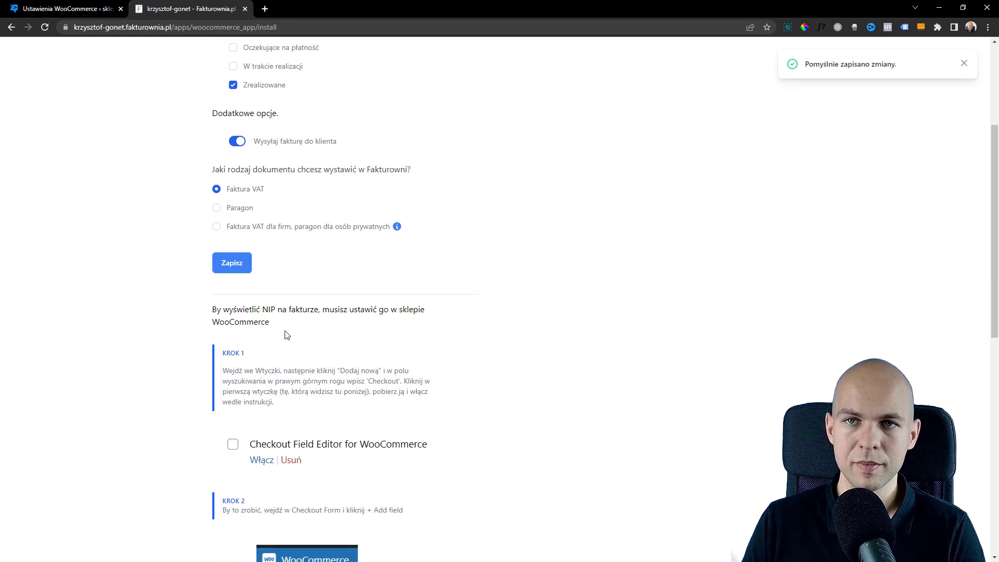
Scroll to Fakturownia's NIP field instructions, then return to WordPress admin
{"action": "scroll", "coordinate": [295, 332], "scroll_direction": "down", "scroll_amount": 3}
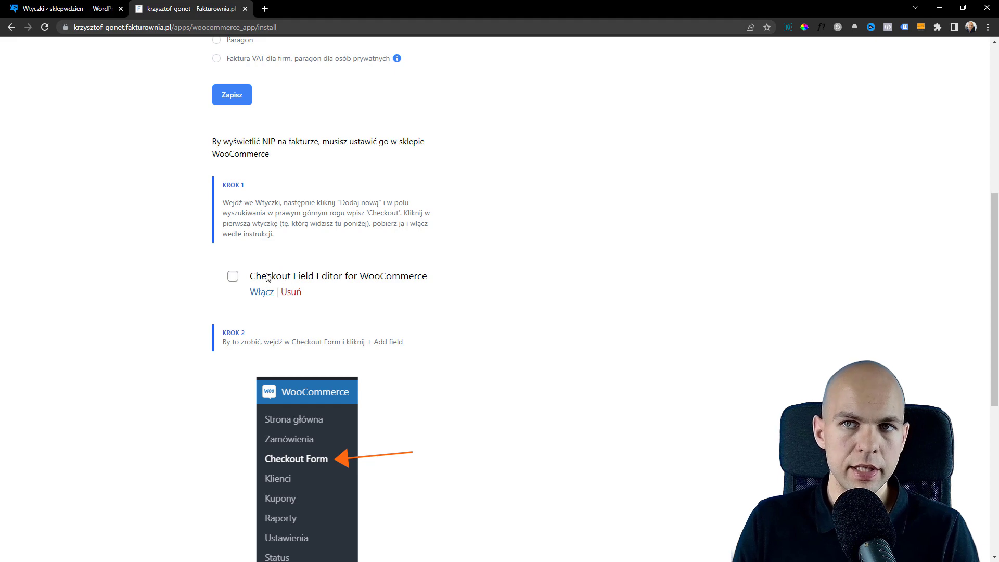
{"action": "scroll", "coordinate": [277, 271], "scroll_direction": "down", "scroll_amount": 1}
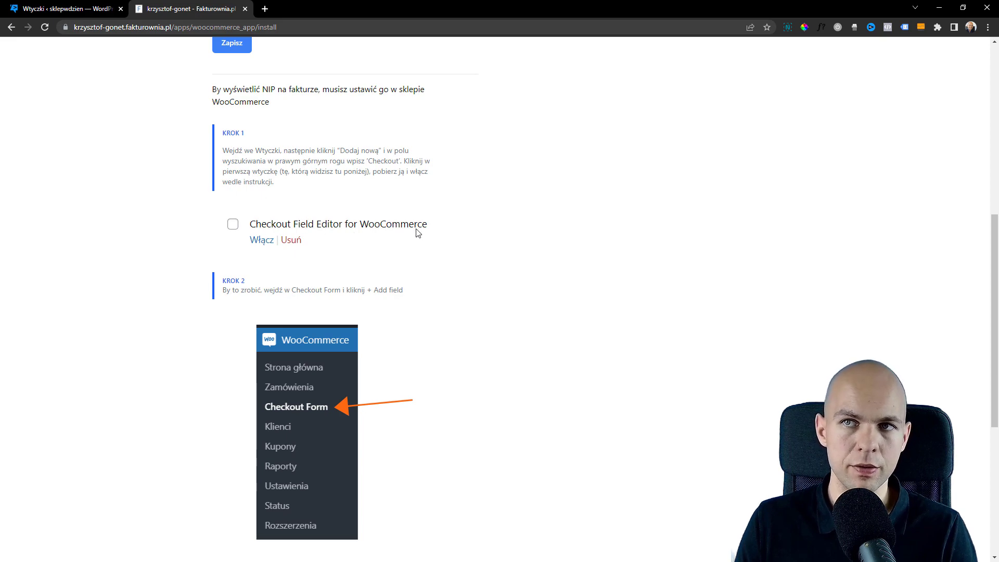
{"action": "left_click", "coordinate": [11, 11]}
Search plugins for 'checkout', then install and activate Checkout Field Editor for WooCommerce
{"action": "left_click", "coordinate": [167, 65]}
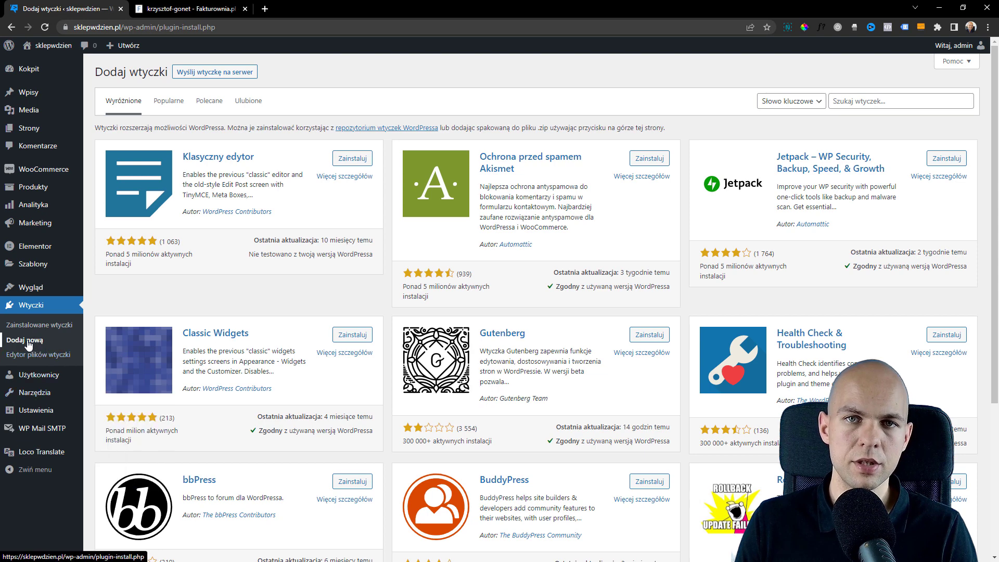
{"action": "left_click", "coordinate": [875, 99]}
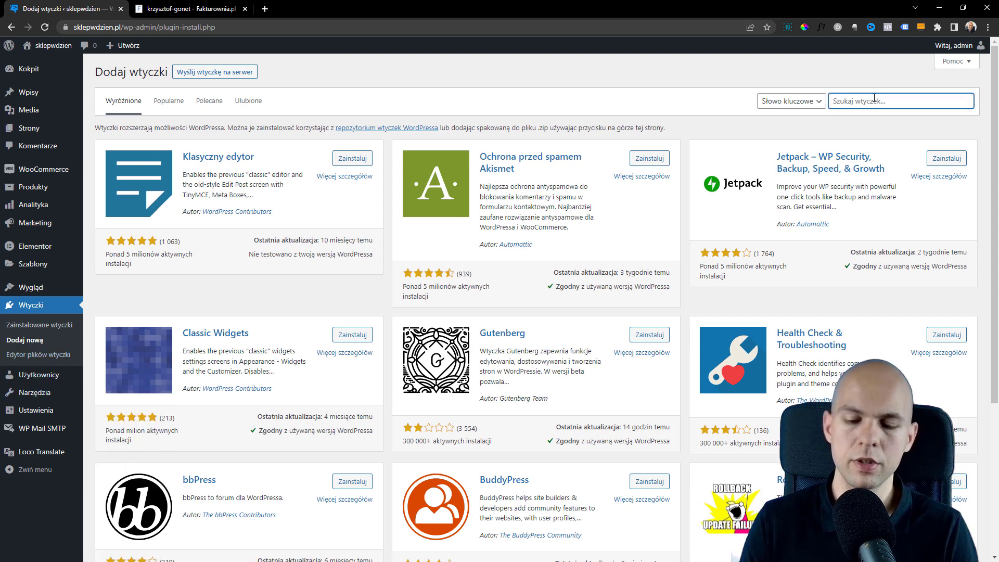
{"action": "type", "text": "checkout"}
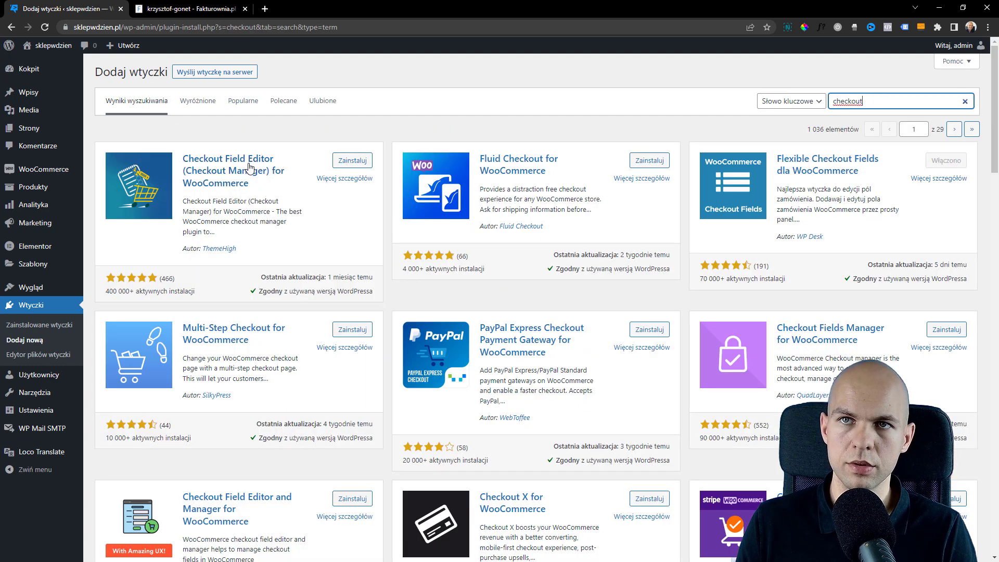
{"action": "left_click", "coordinate": [355, 161]}
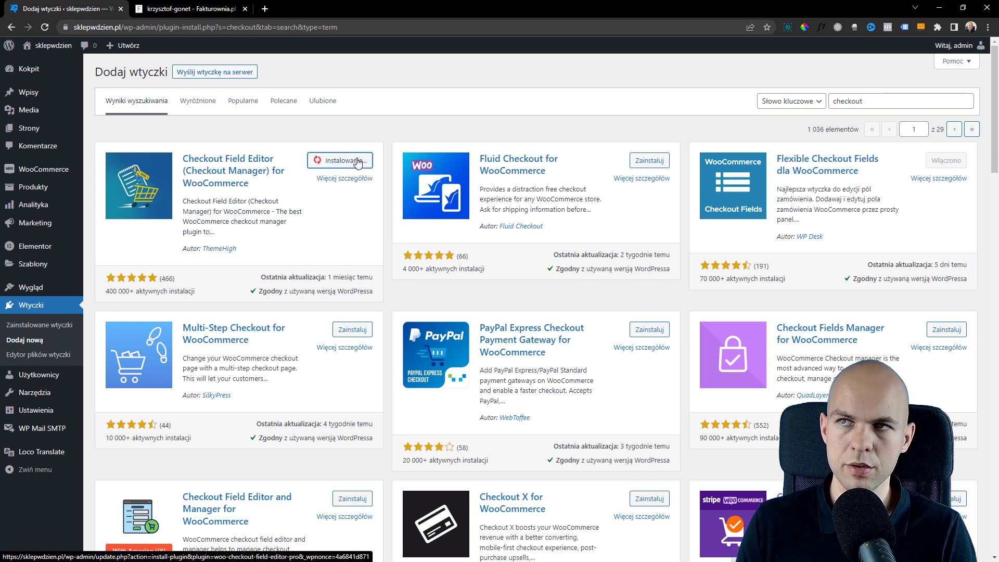
{"action": "left_click", "coordinate": [358, 161]}
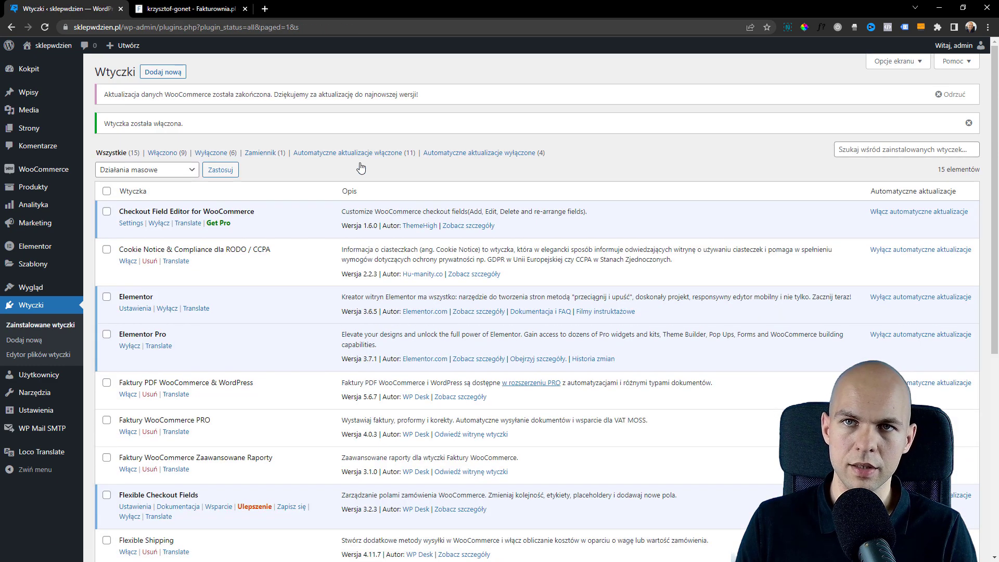
{"action": "scroll", "coordinate": [363, 158], "scroll_direction": "down", "scroll_amount": 1}
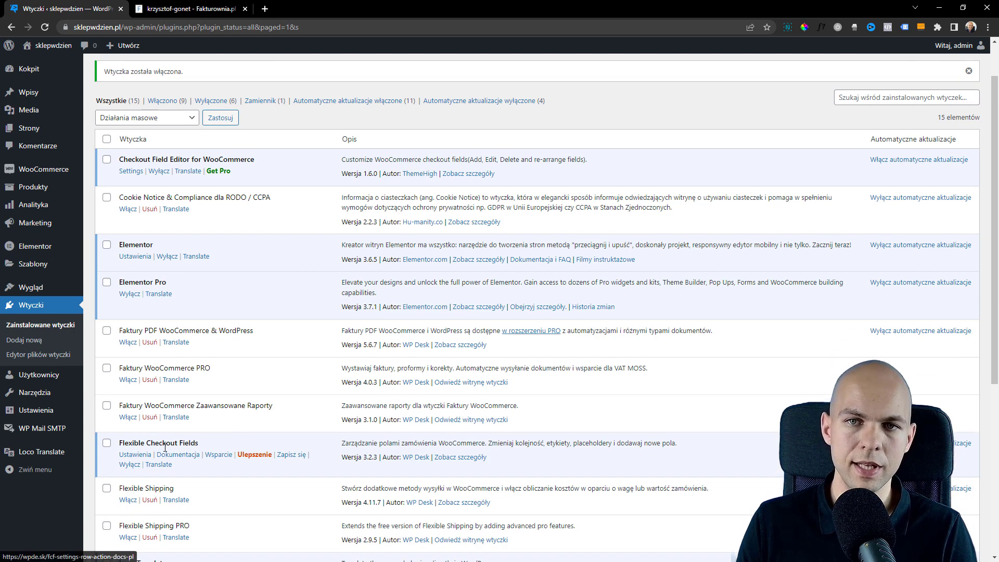
{"action": "scroll", "coordinate": [291, 448], "scroll_direction": "up", "scroll_amount": 1}
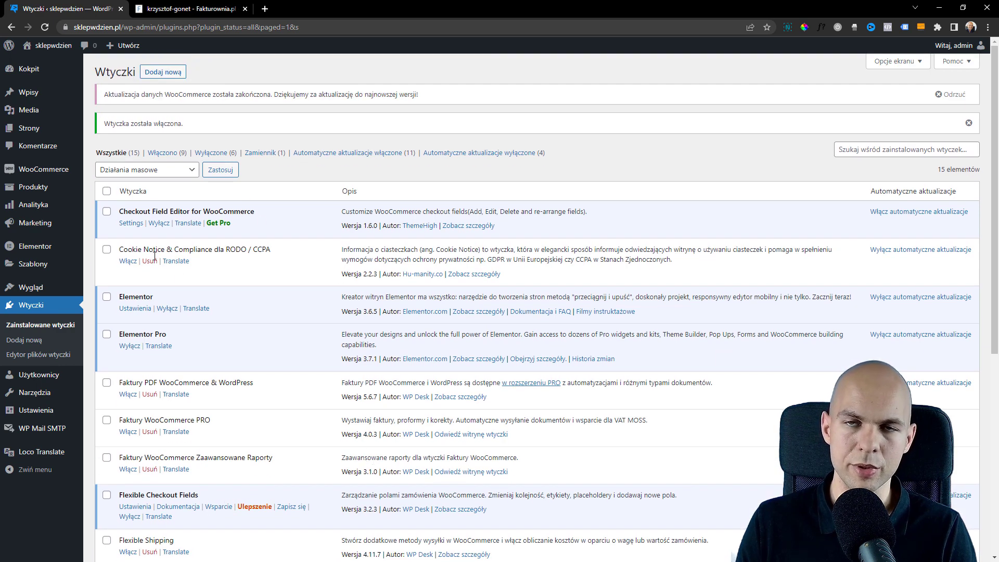
{"action": "left_click", "coordinate": [132, 224]}
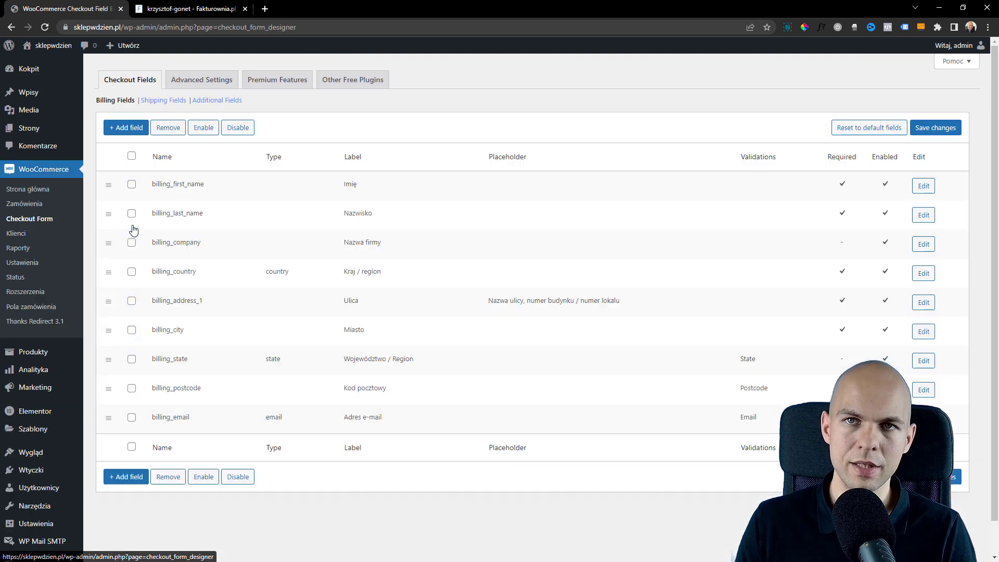
Check the NIP field template in Fakturownia's KROK 3 instructions before returning to WordPress
{"action": "left_click", "coordinate": [198, 7]}
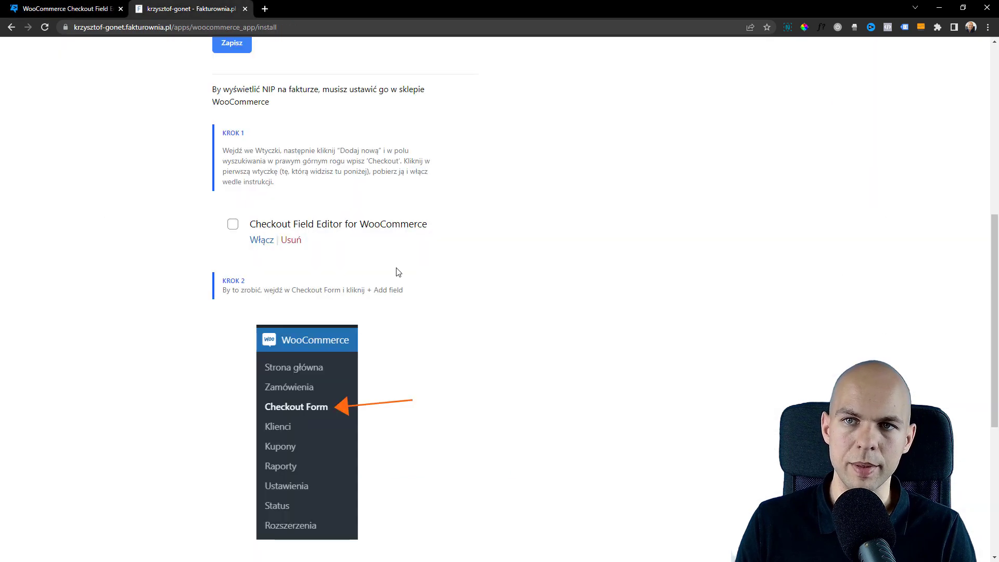
{"action": "scroll", "coordinate": [397, 272], "scroll_direction": "down", "scroll_amount": 4}
{"action": "scroll", "coordinate": [255, 202], "scroll_direction": "down", "scroll_amount": 2}
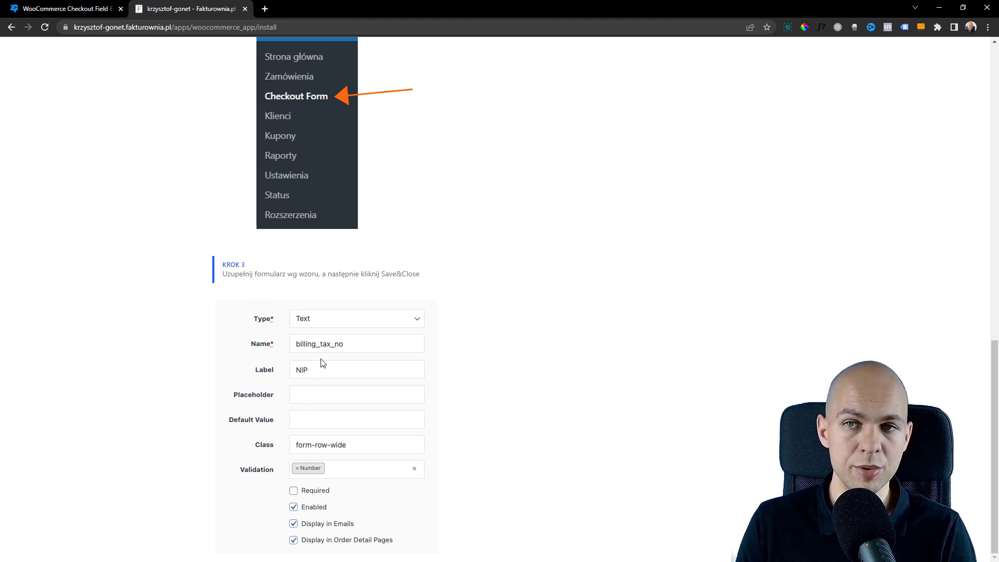
{"action": "left_click", "coordinate": [94, 9]}
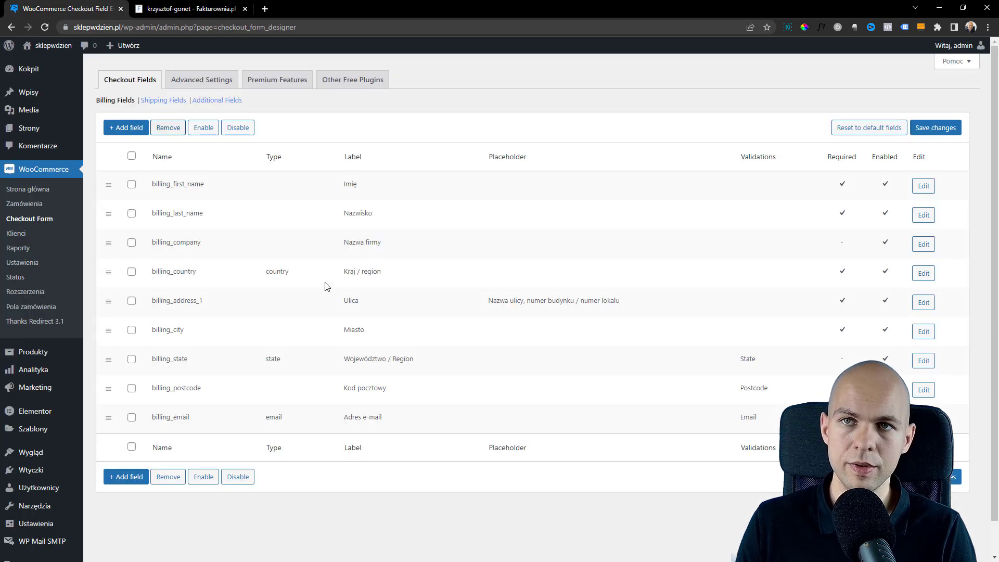
Start a new billing field named billing_tax_no, taken from Fakturownia's template
{"action": "left_click", "coordinate": [130, 476]}
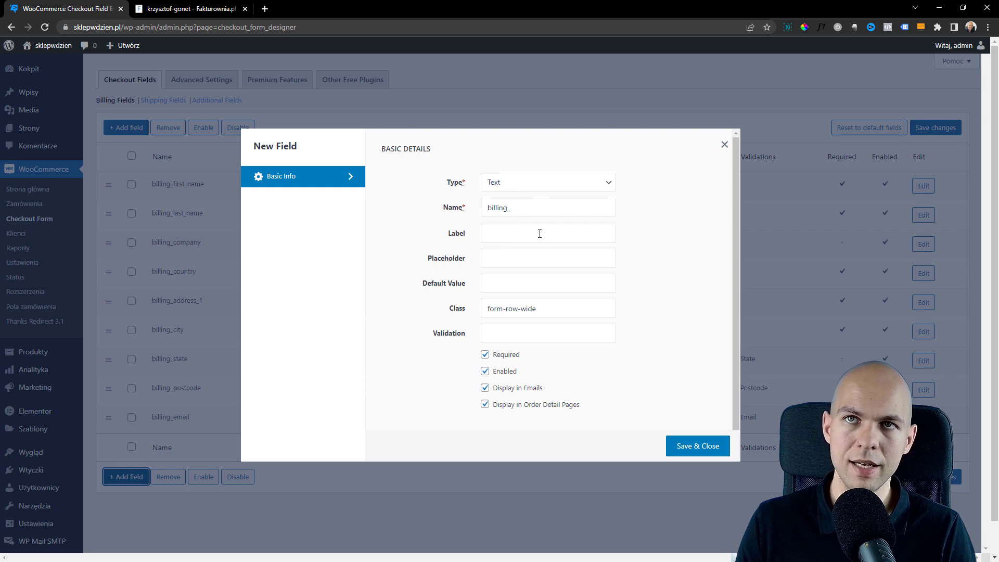
{"action": "left_click", "coordinate": [184, 10]}
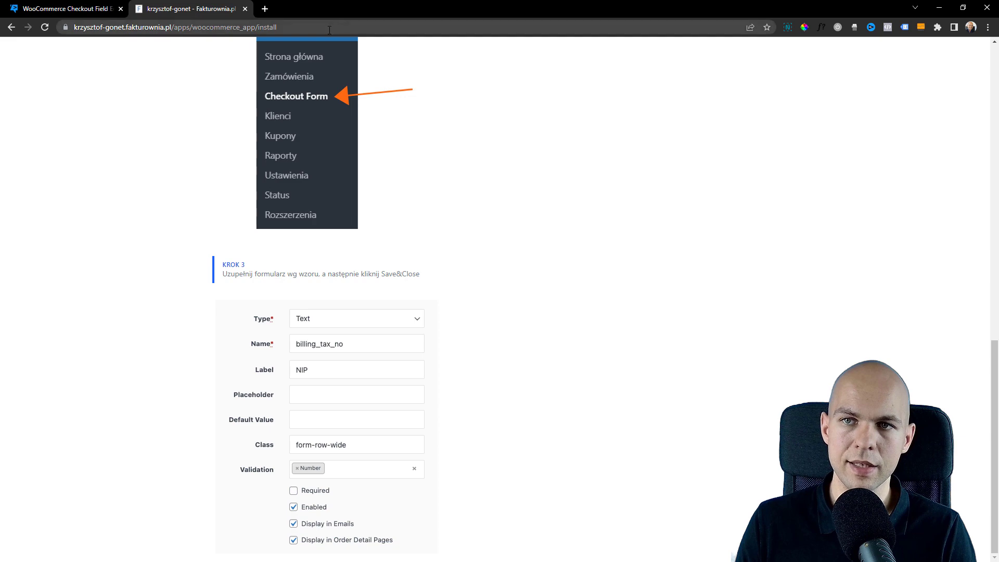
{"action": "left_click", "coordinate": [67, 9]}
{"action": "left_click", "coordinate": [481, 211]}
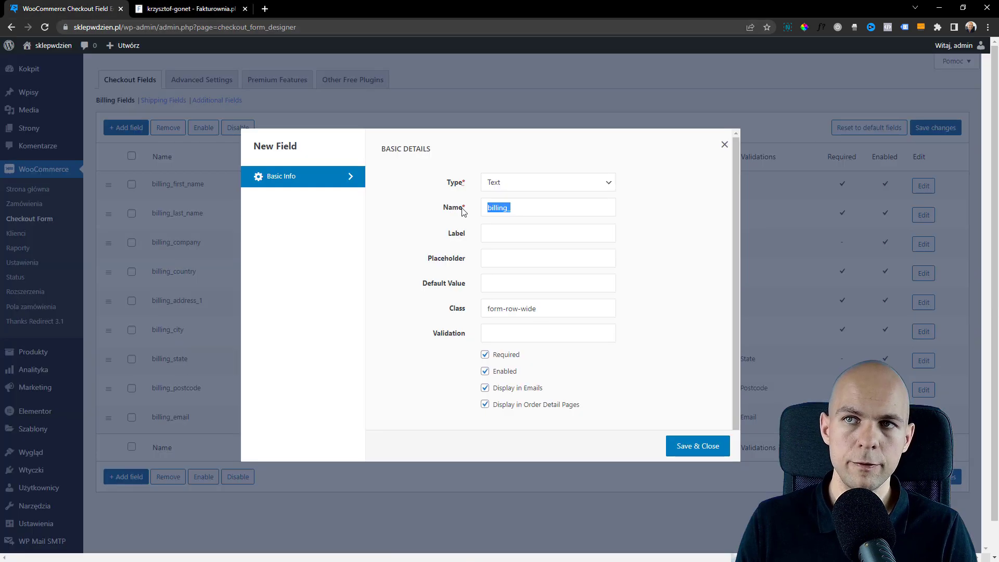
{"action": "type", "text": "billing_tax_no"}
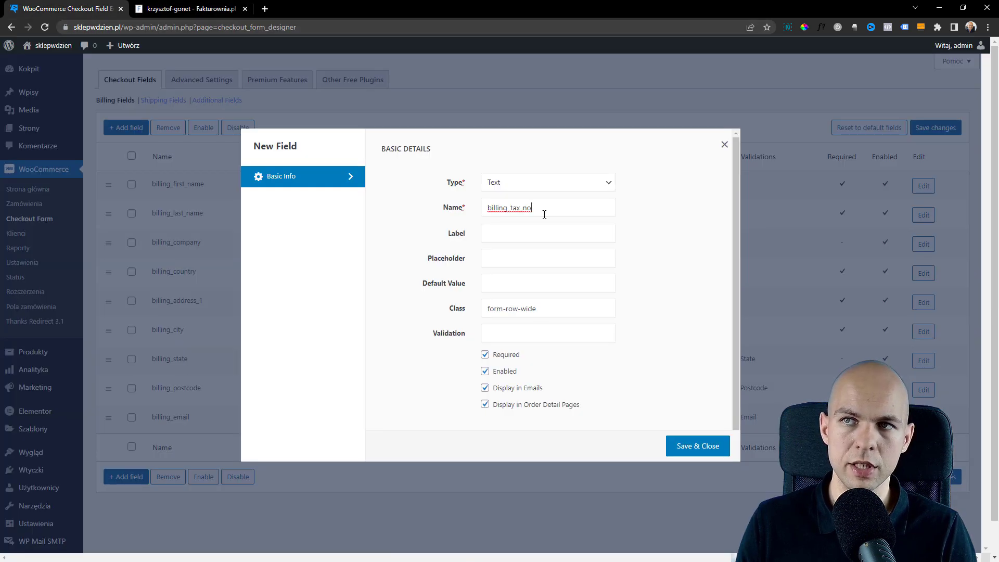
Label it NIP with Number validation, make it optional, and save the billing fields
{"action": "left_click", "coordinate": [514, 235]}
{"action": "type", "text": "NIP"}
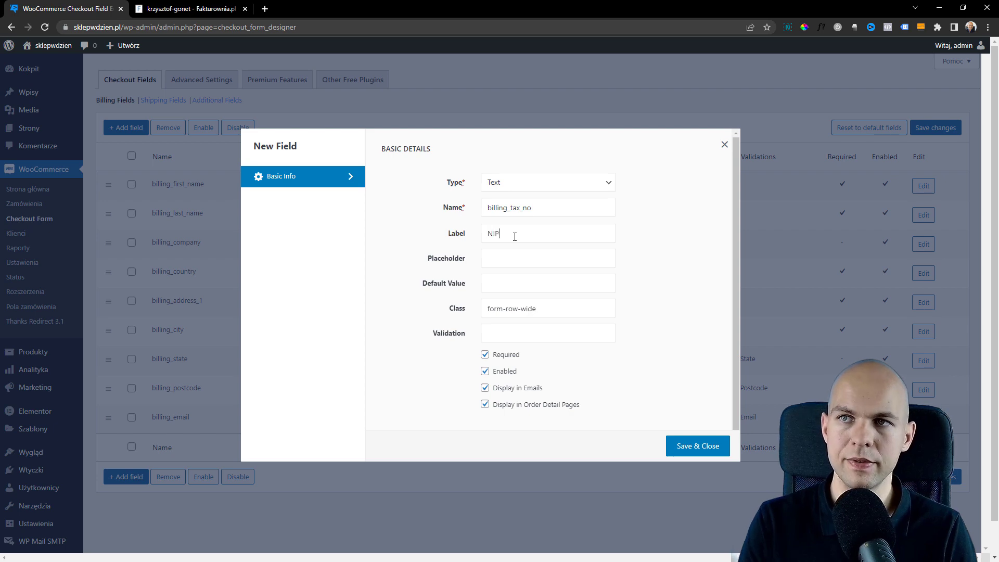
{"action": "left_click", "coordinate": [507, 333]}
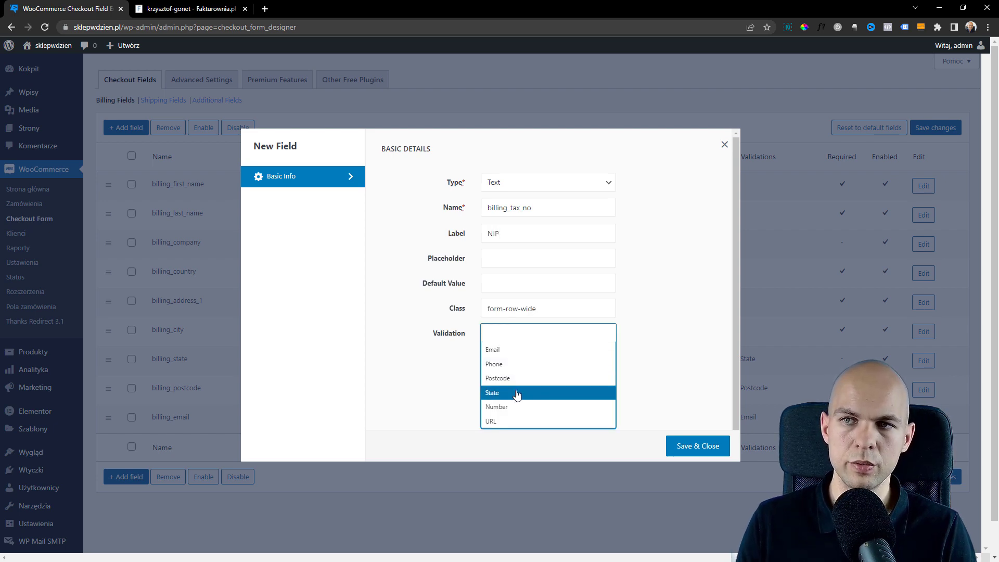
{"action": "left_click", "coordinate": [517, 406]}
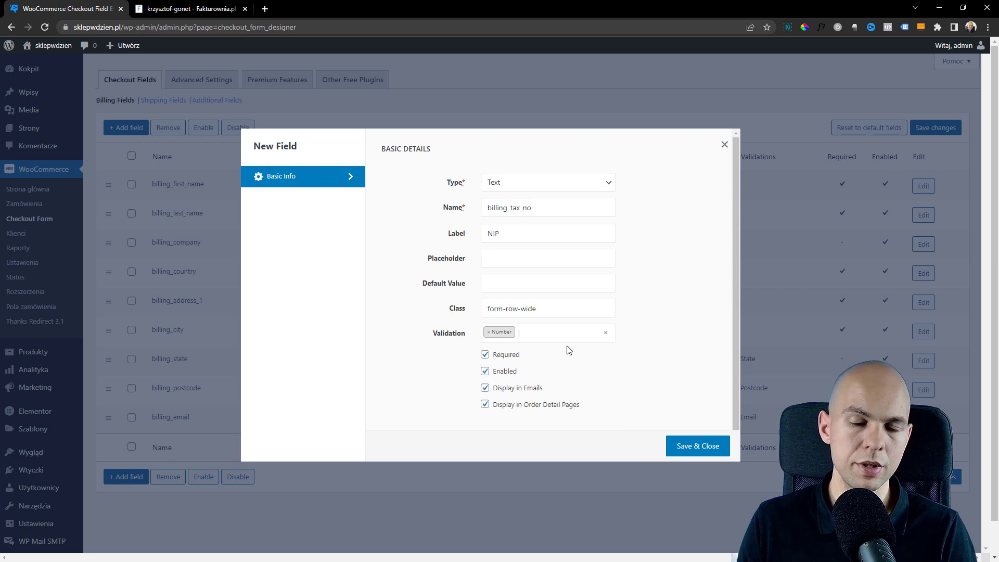
{"action": "left_click", "coordinate": [485, 354]}
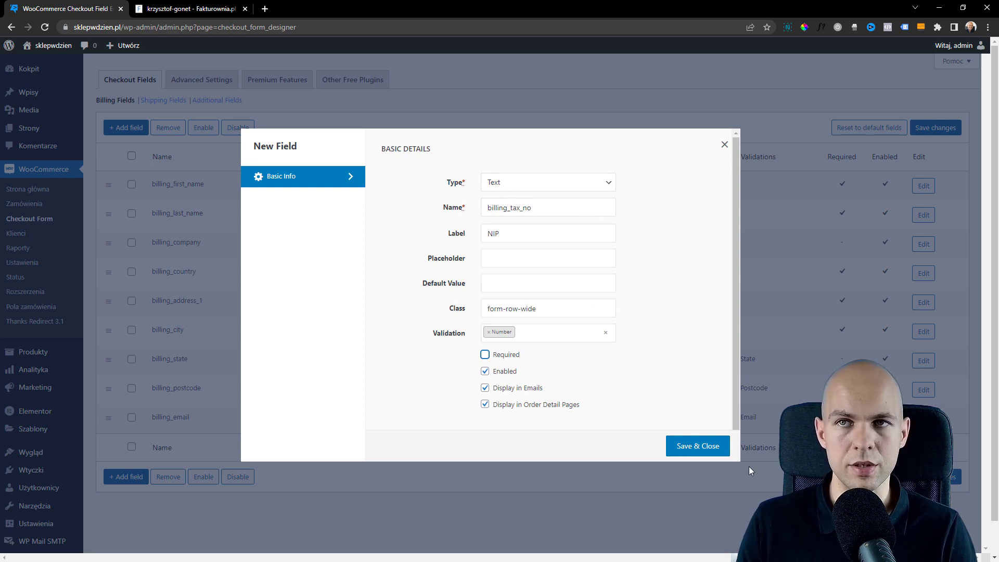
{"action": "left_click", "coordinate": [698, 447]}
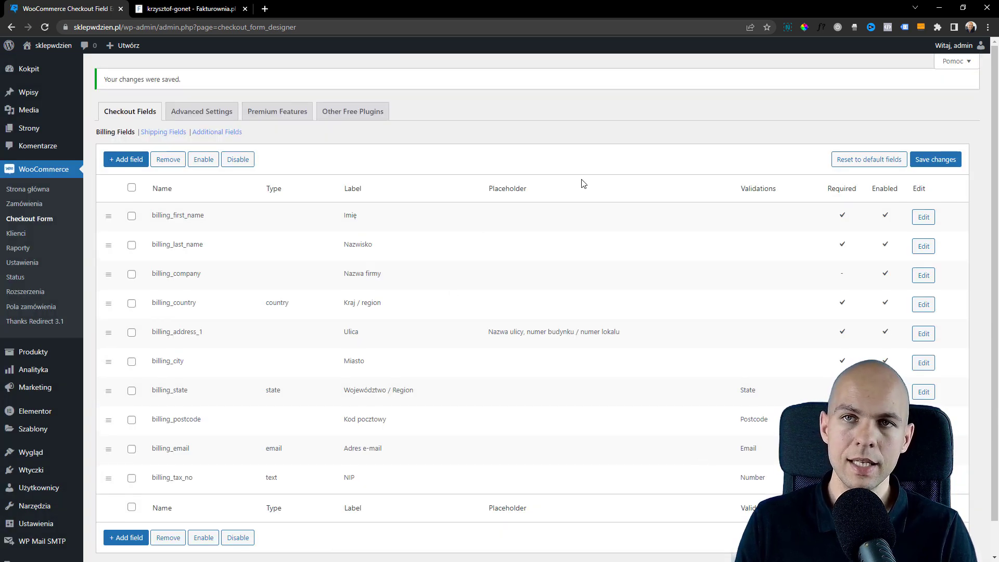
{"action": "scroll", "coordinate": [584, 183], "scroll_direction": "down", "scroll_amount": 1}
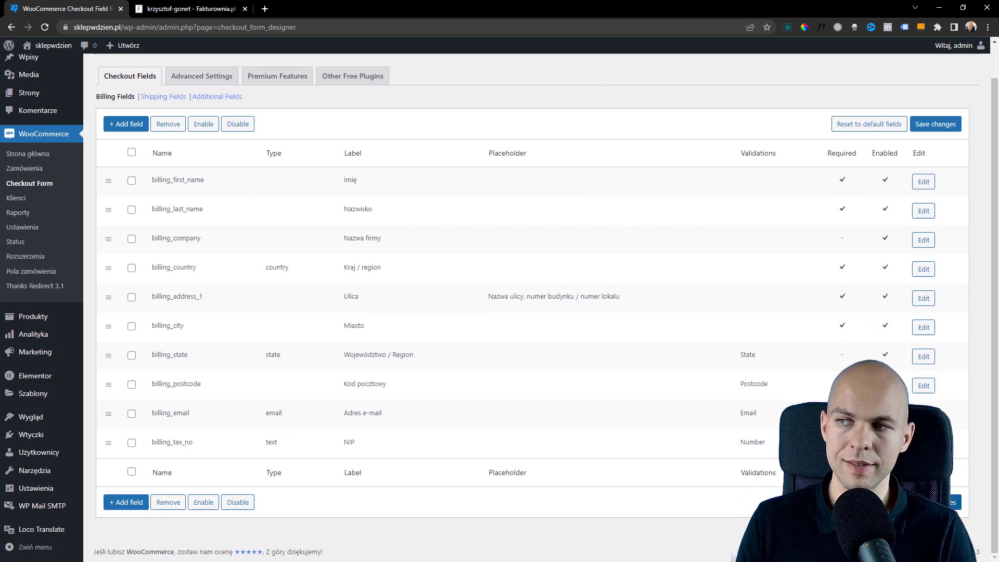
{"action": "left_click", "coordinate": [935, 502]}
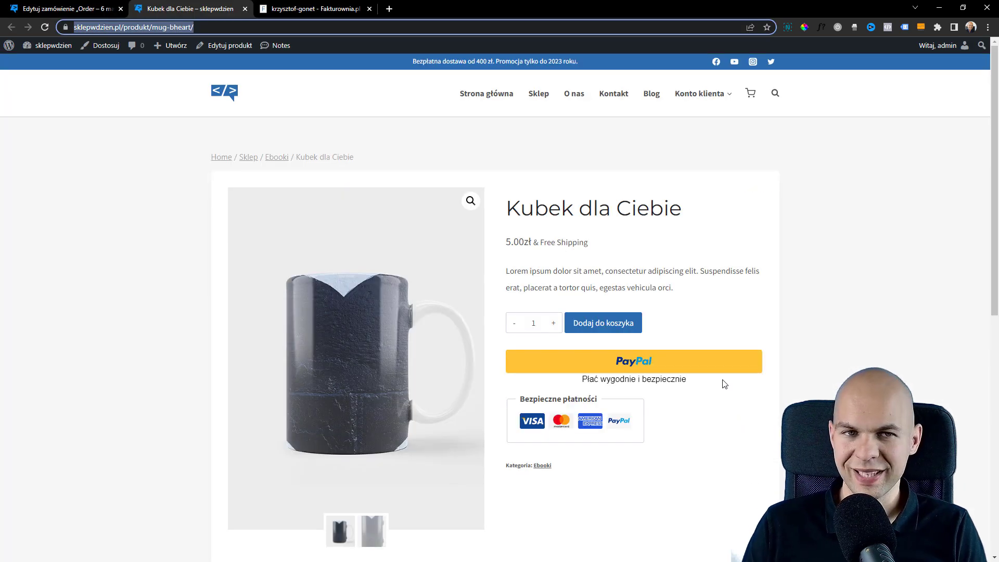
Add the Kubek dla Ciebie mug to the cart, go to checkout, and find the NIP field
{"action": "left_click", "coordinate": [760, 251]}
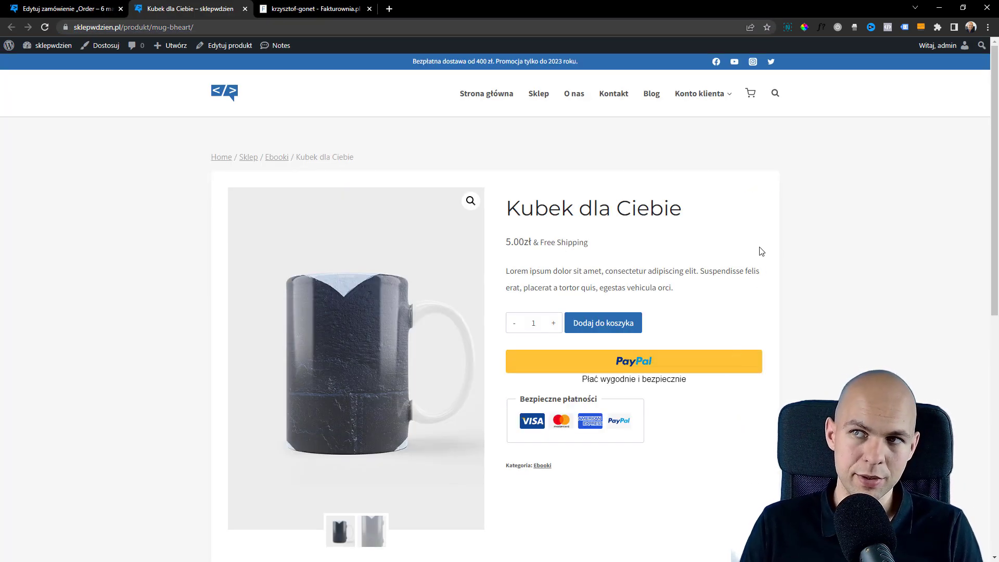
{"action": "left_click", "coordinate": [619, 324]}
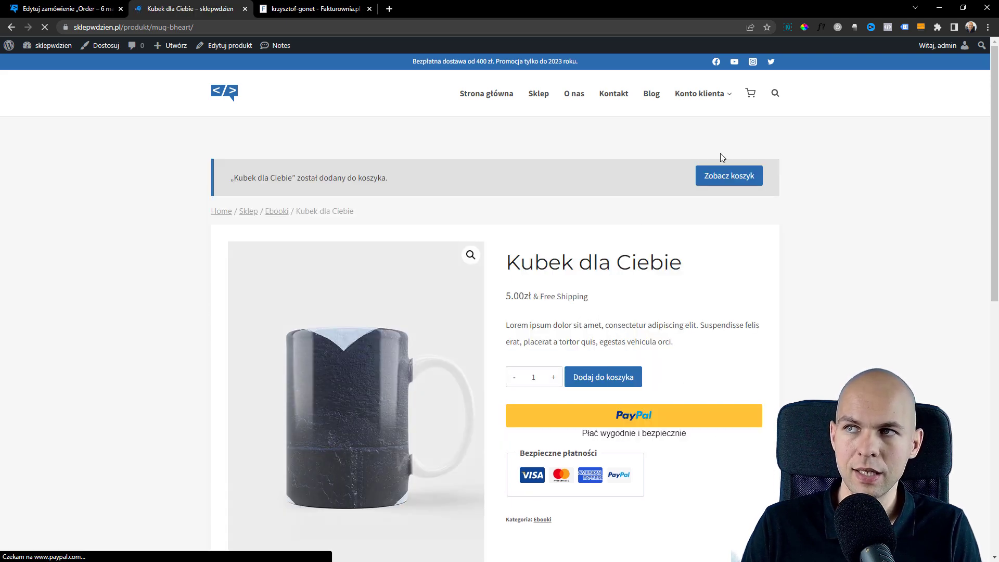
{"action": "left_click", "coordinate": [722, 177]}
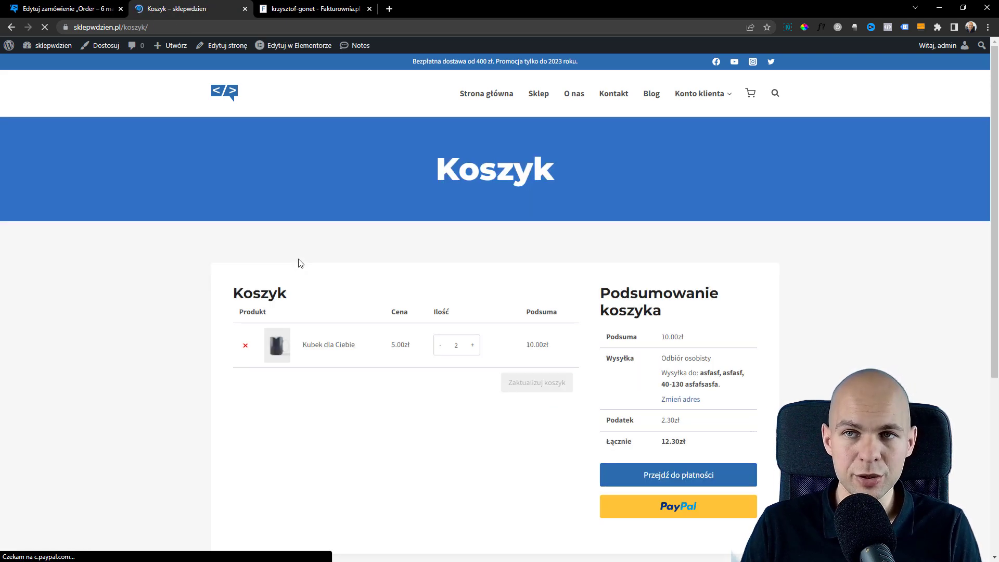
{"action": "scroll", "coordinate": [668, 359], "scroll_direction": "down", "scroll_amount": 2}
{"action": "left_click", "coordinate": [670, 369]}
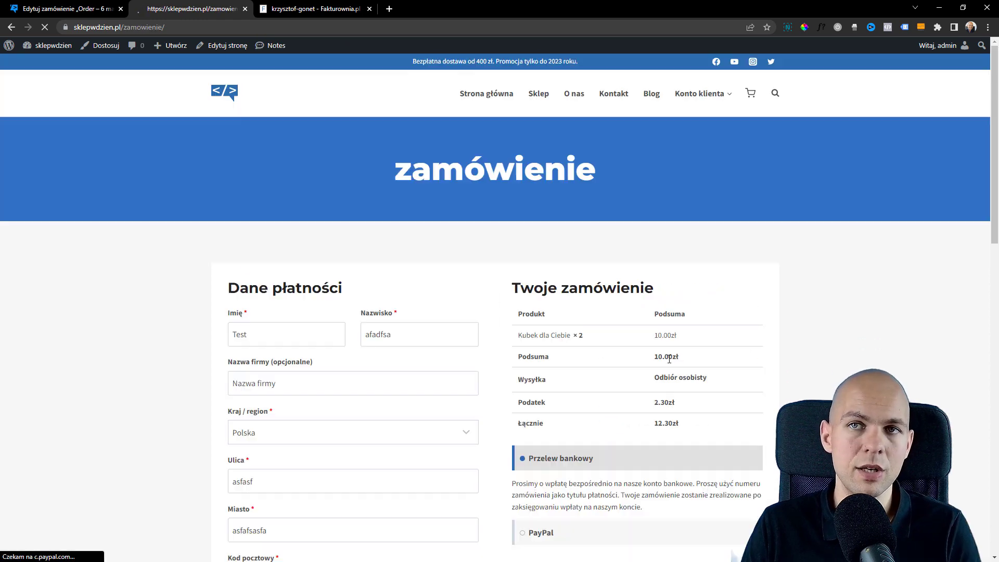
{"action": "scroll", "coordinate": [372, 212], "scroll_direction": "down", "scroll_amount": 2}
{"action": "scroll", "coordinate": [376, 208], "scroll_direction": "down", "scroll_amount": 5}
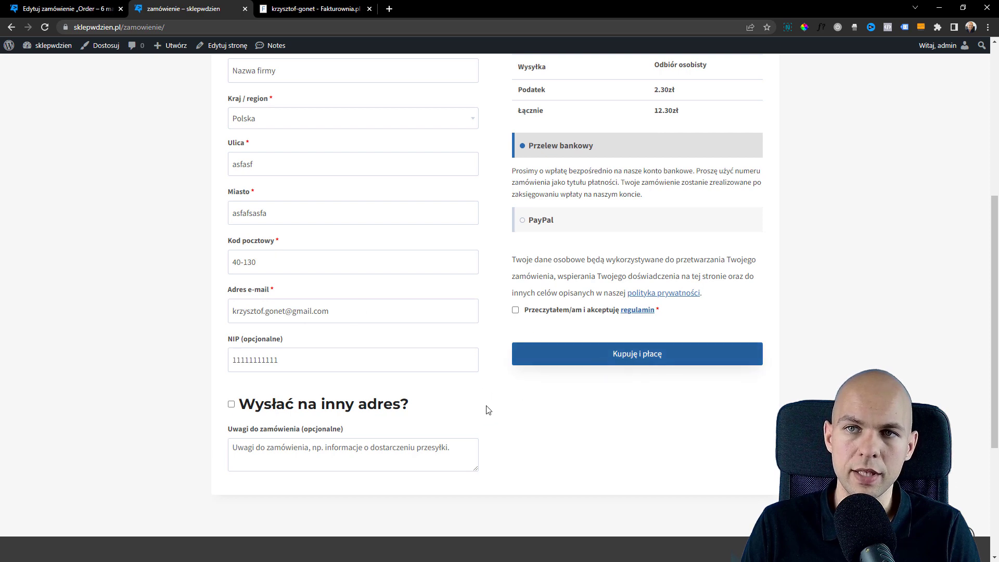
{"action": "scroll", "coordinate": [484, 413], "scroll_direction": "up", "scroll_amount": 1}
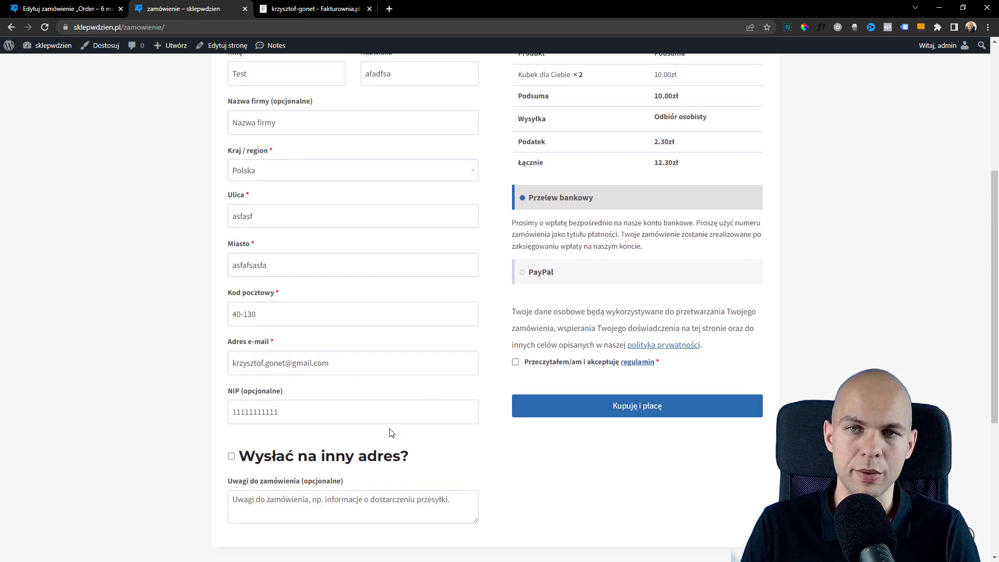
{"action": "scroll", "coordinate": [361, 401], "scroll_direction": "up", "scroll_amount": 2}
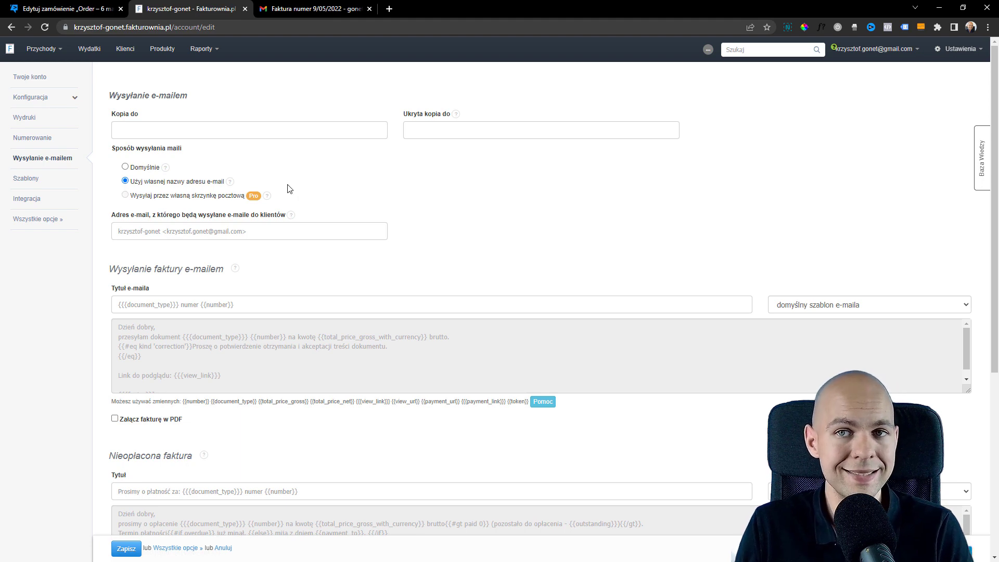
Look over Fakturownia's e-mail sending settings page
{"action": "scroll", "coordinate": [430, 201], "scroll_direction": "down", "scroll_amount": 3}
{"action": "scroll", "coordinate": [257, 441], "scroll_direction": "up", "scroll_amount": 3}
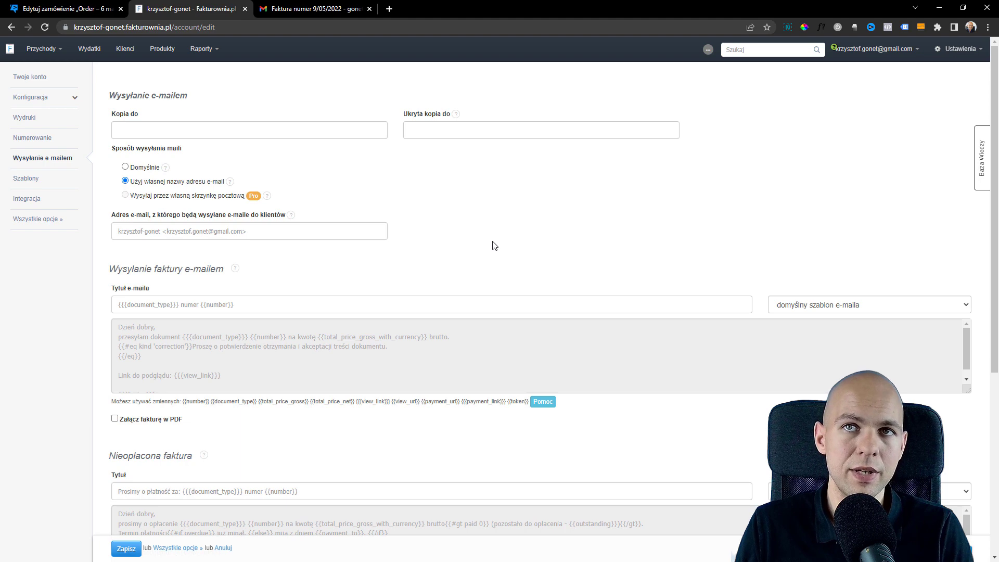
{"action": "left_click", "coordinate": [962, 49]}
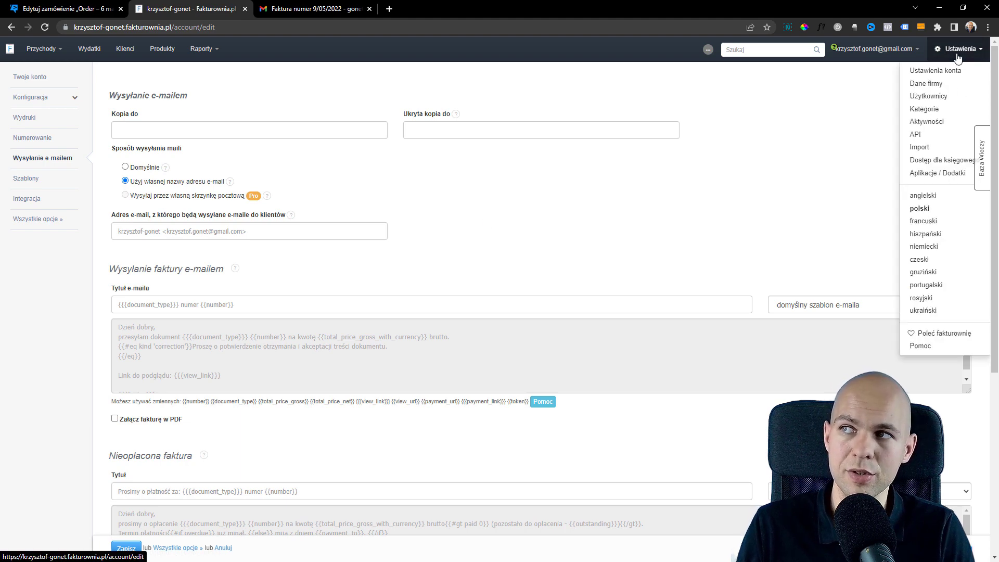
{"action": "left_click", "coordinate": [359, 189]}
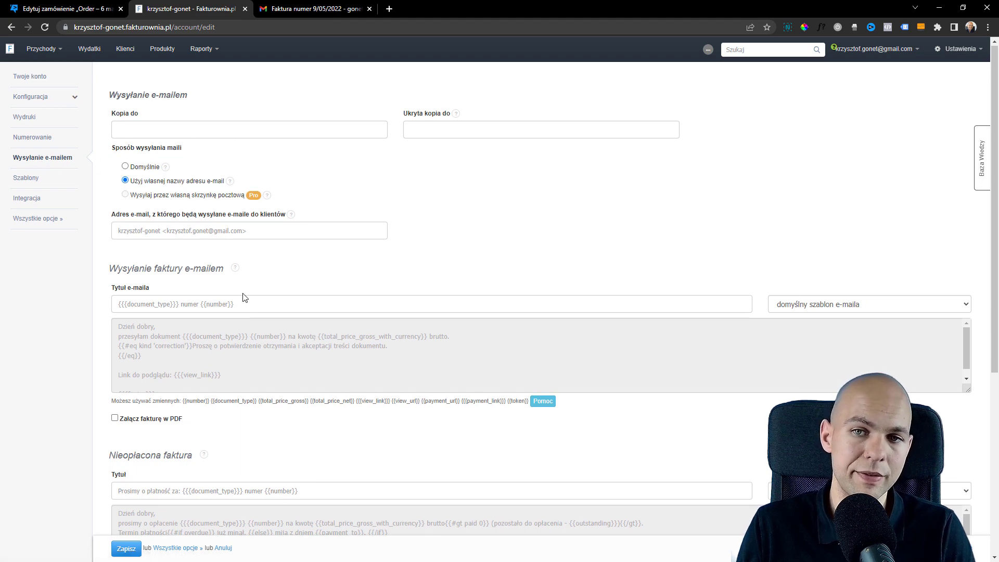
{"action": "scroll", "coordinate": [246, 294], "scroll_direction": "down", "scroll_amount": 3}
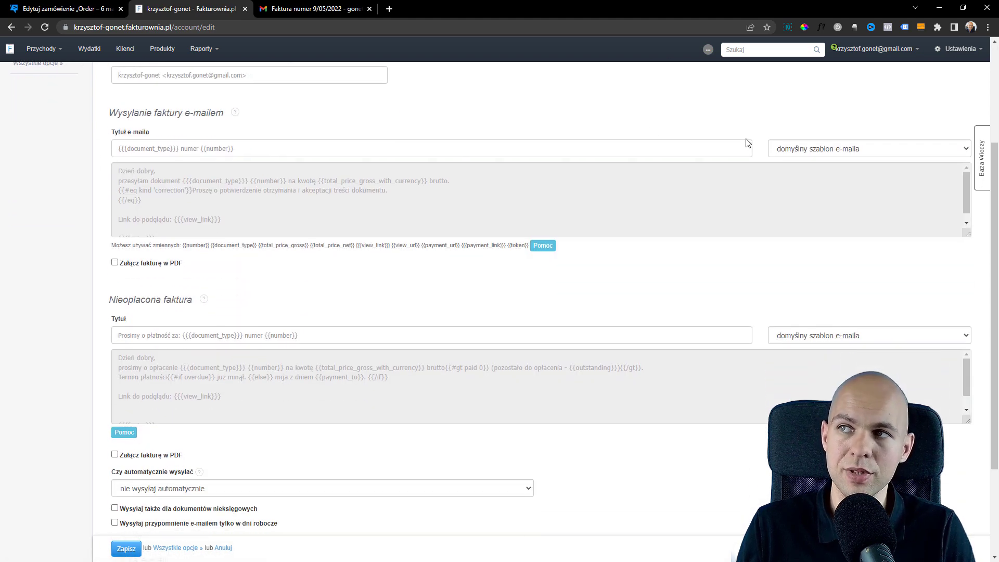
{"action": "scroll", "coordinate": [746, 140], "scroll_direction": "up", "scroll_amount": 1}
Set the Wysyłanie faktury e-mailem template to 'własny szablon e-maila' and review its message body
{"action": "left_click", "coordinate": [816, 202]}
{"action": "left_click", "coordinate": [814, 223]}
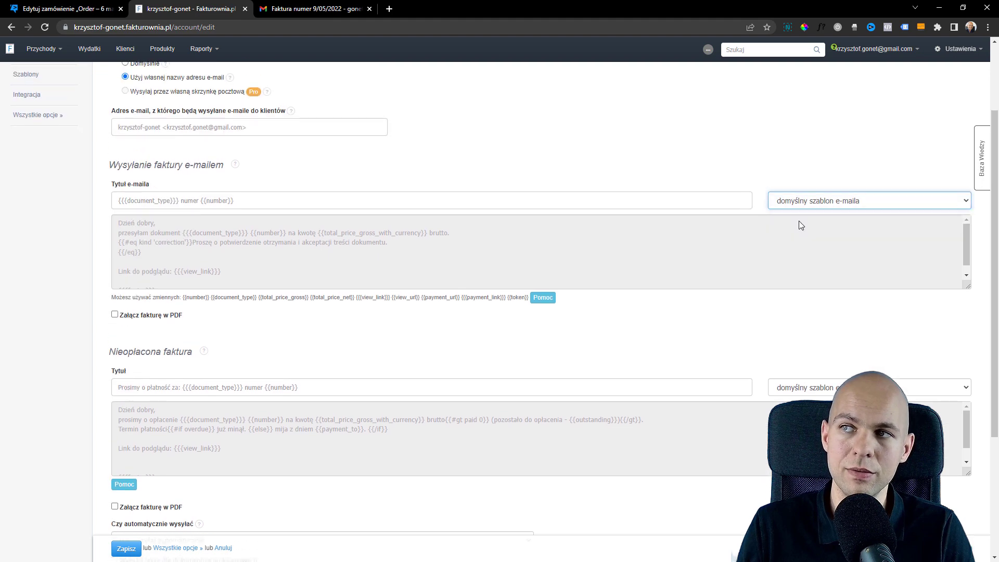
{"action": "scroll", "coordinate": [173, 252], "scroll_direction": "down", "scroll_amount": 1}
{"action": "scroll", "coordinate": [162, 259], "scroll_direction": "up", "scroll_amount": 1}
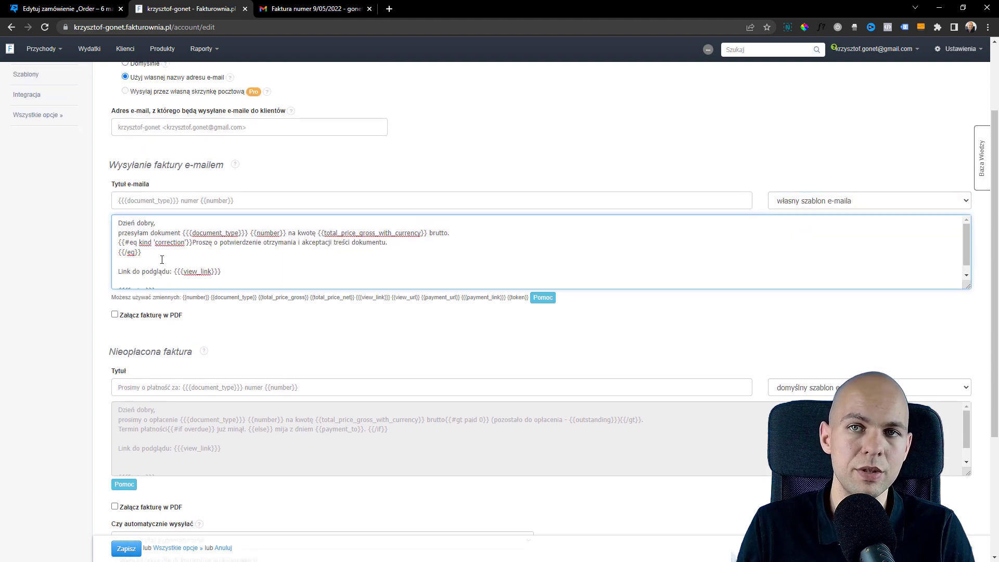
{"action": "scroll", "coordinate": [239, 253], "scroll_direction": "down", "scroll_amount": 1}
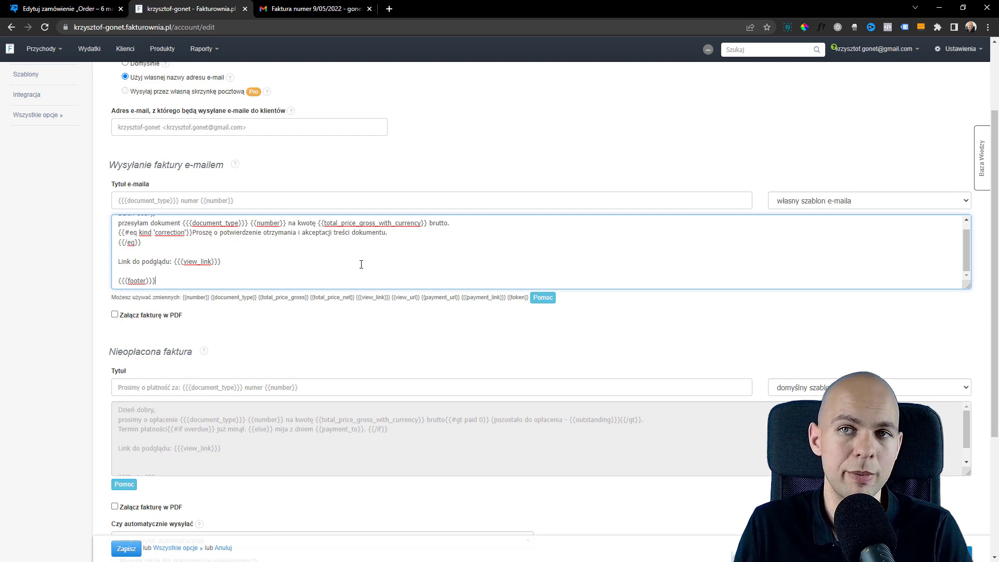
{"action": "scroll", "coordinate": [361, 265], "scroll_direction": "down", "scroll_amount": 4}
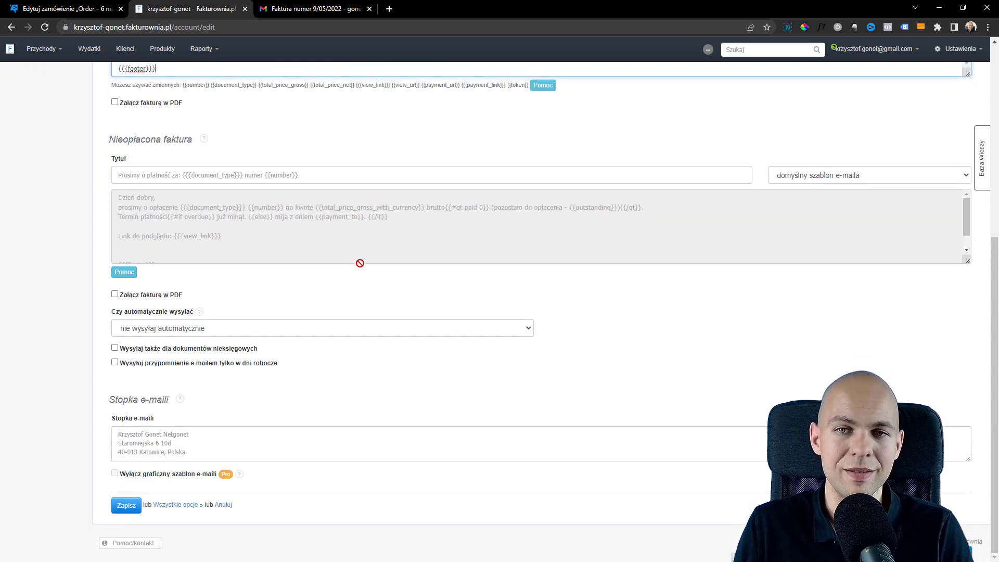
{"action": "scroll", "coordinate": [360, 263], "scroll_direction": "up", "scroll_amount": 5}
{"action": "scroll", "coordinate": [361, 263], "scroll_direction": "down", "scroll_amount": 1}
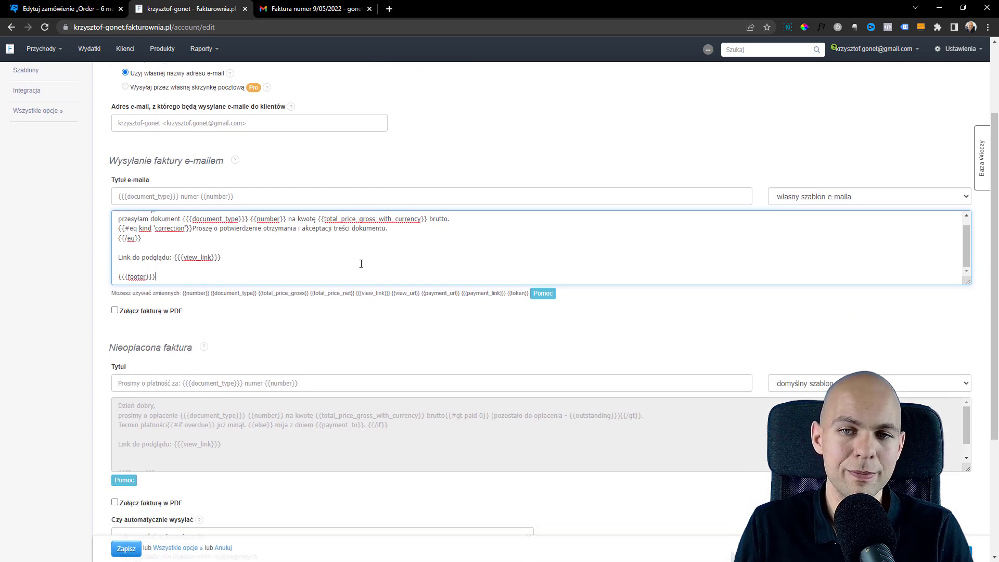